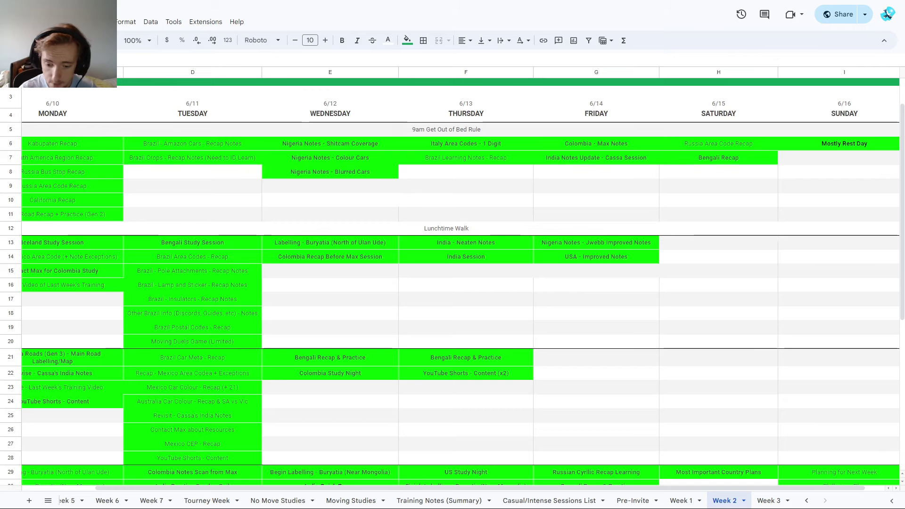
# Step: Review the Week 2 schedule from Monday to Sunday, covering the morning, afternoon and evening study tasks
pyautogui.scroll(-3, 244, 256)
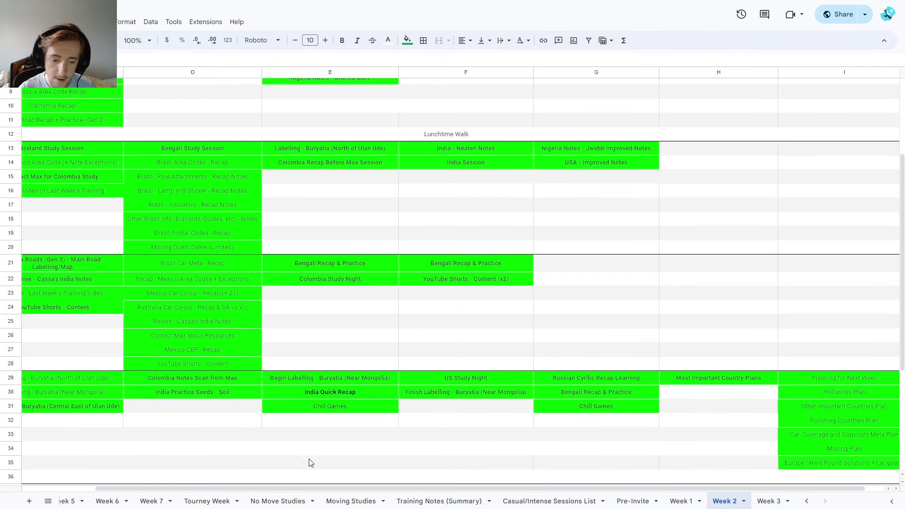
pyautogui.hscroll(-2, 295, 233)
pyautogui.scroll(4, 223, 215)
pyautogui.scroll(-2, 430, 190)
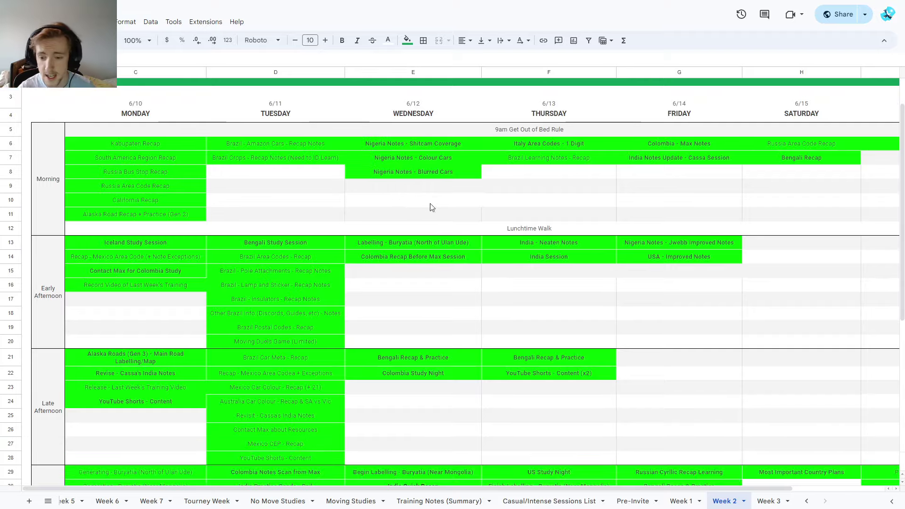
pyautogui.scroll(2, 432, 330)
pyautogui.scroll(-3, 439, 464)
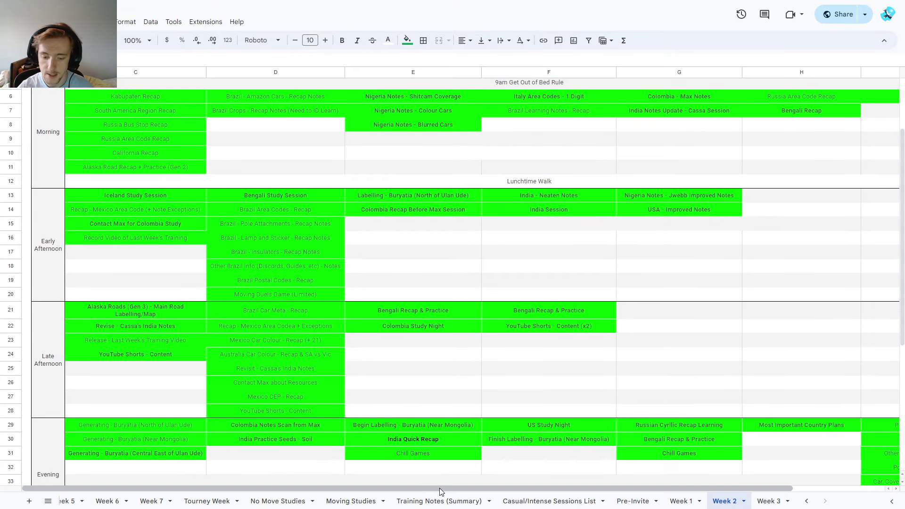
pyautogui.moveTo(439, 487); pyautogui.dragTo(531, 488)
pyautogui.scroll(3, 761, 354)
pyautogui.scroll(-4, 719, 256)
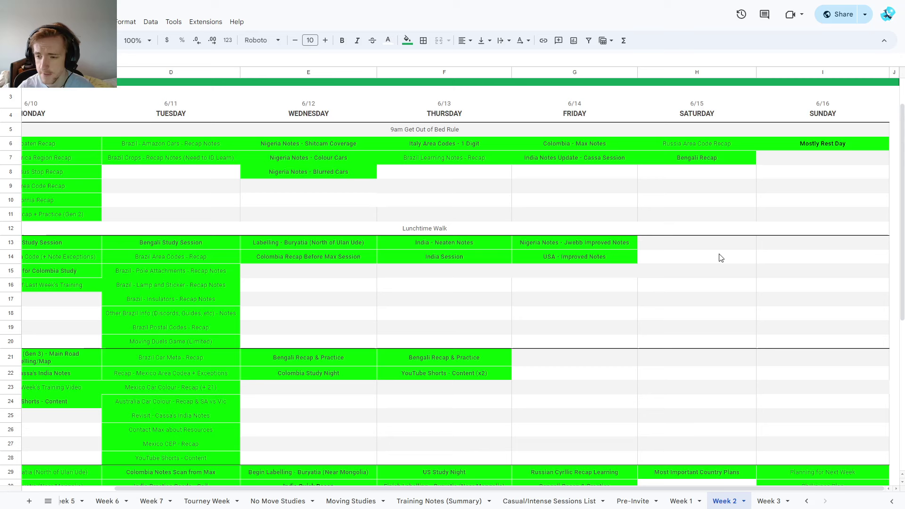
pyautogui.scroll(-3, 801, 296)
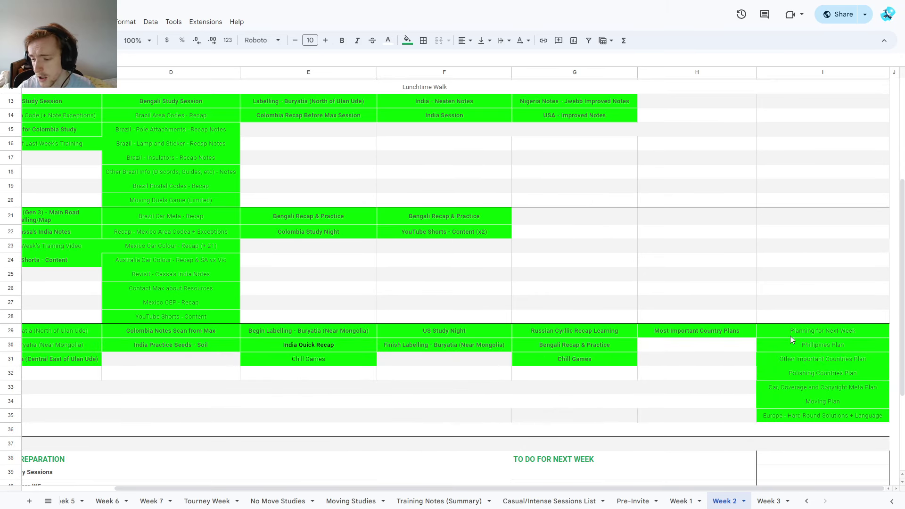
pyautogui.scroll(6, 767, 252)
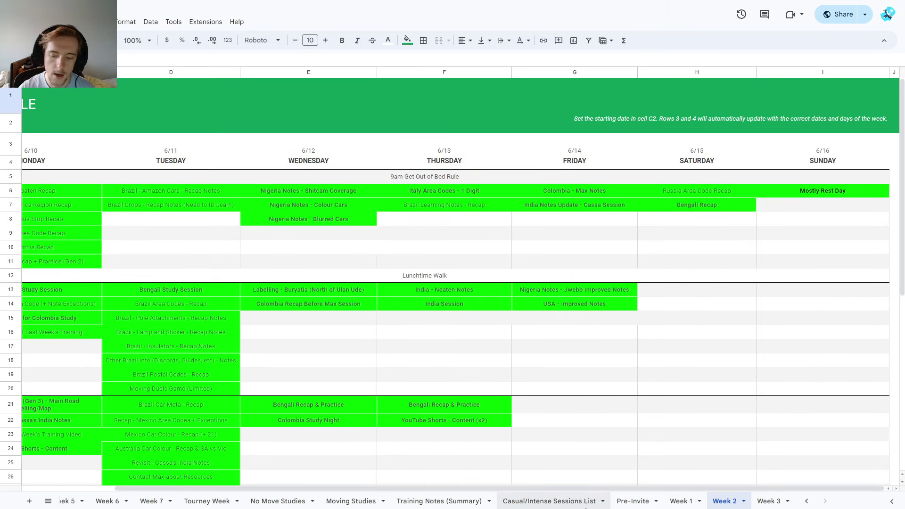
# Step: Open the Week 3 schedule and look through its daily tasks from Monday to Sunday
pyautogui.click(769, 501)
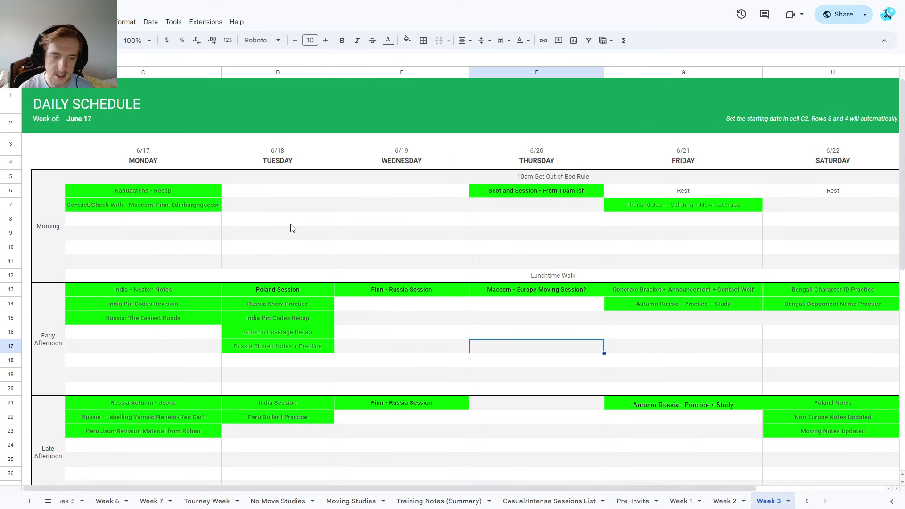
pyautogui.scroll(-6, 290, 228)
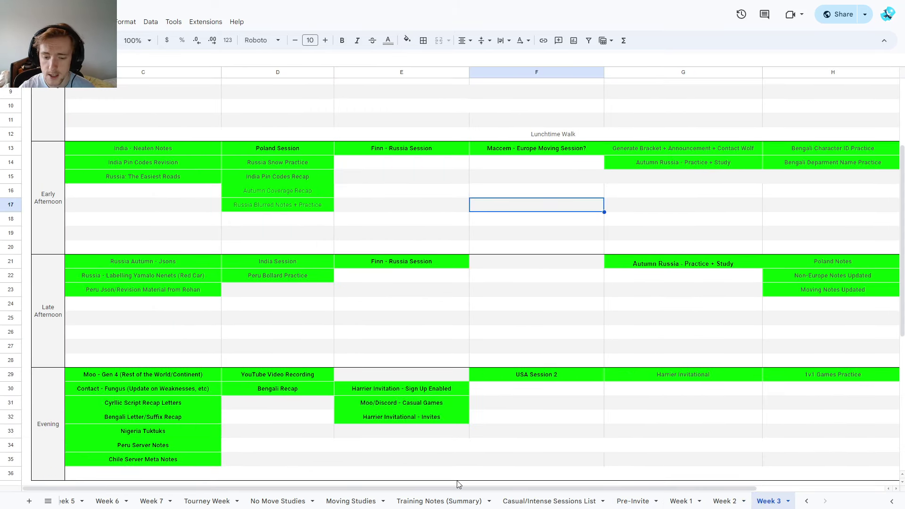
pyautogui.hscroll(3, 460, 487)
pyautogui.scroll(5, 551, 111)
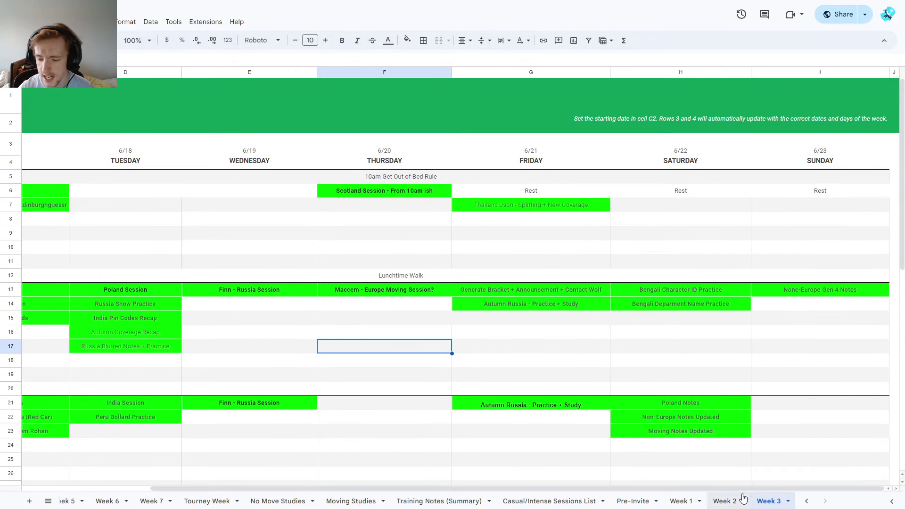
# Step: Look through the Week 1 and Pre-Invite schedules
pyautogui.click(680, 501)
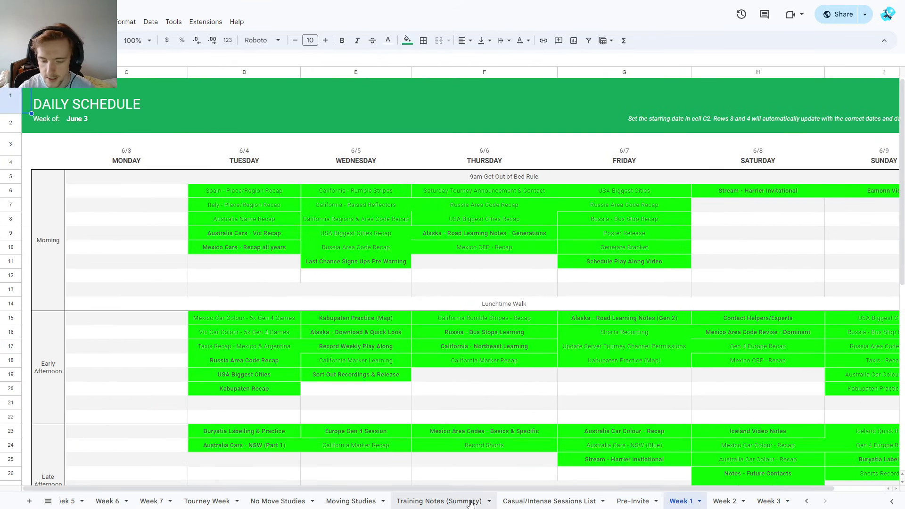
pyautogui.hscroll(2, 465, 488)
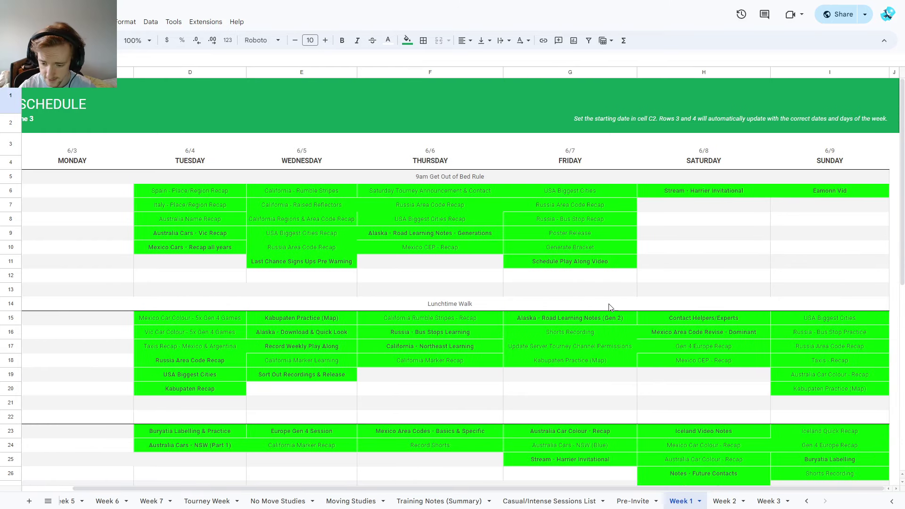
pyautogui.click(633, 501)
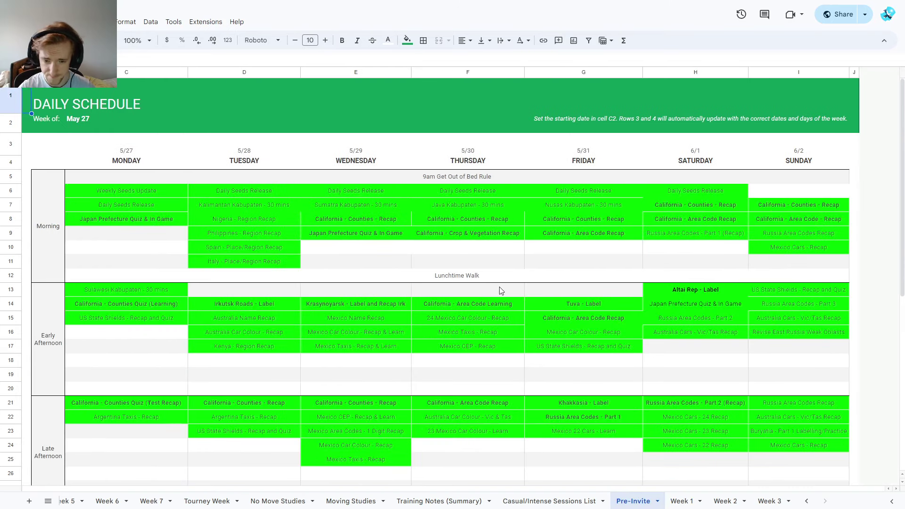
pyautogui.click(681, 500)
pyautogui.scroll(-1, 472, 217)
# Step: Revisit the Week 2 schedule, followed by the full Week 3 schedule, to compare their planned sessions
pyautogui.click(714, 503)
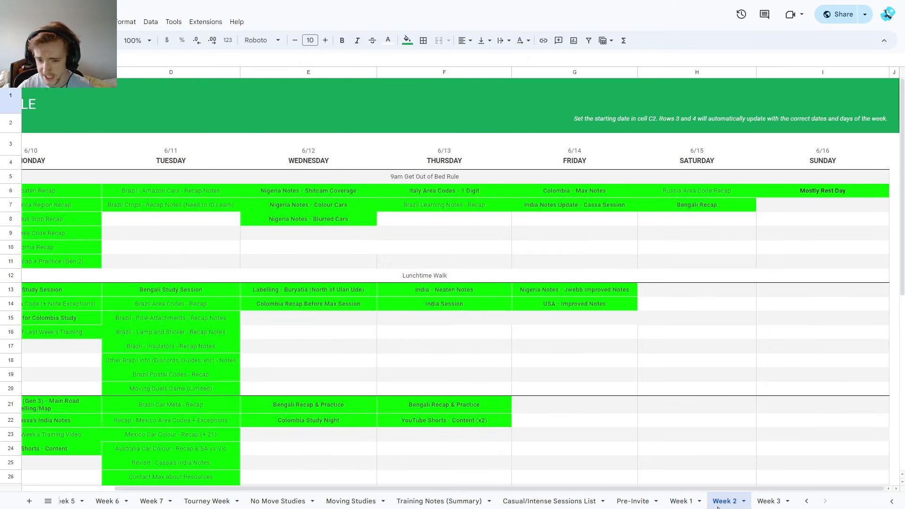
pyautogui.scroll(-1, 415, 275)
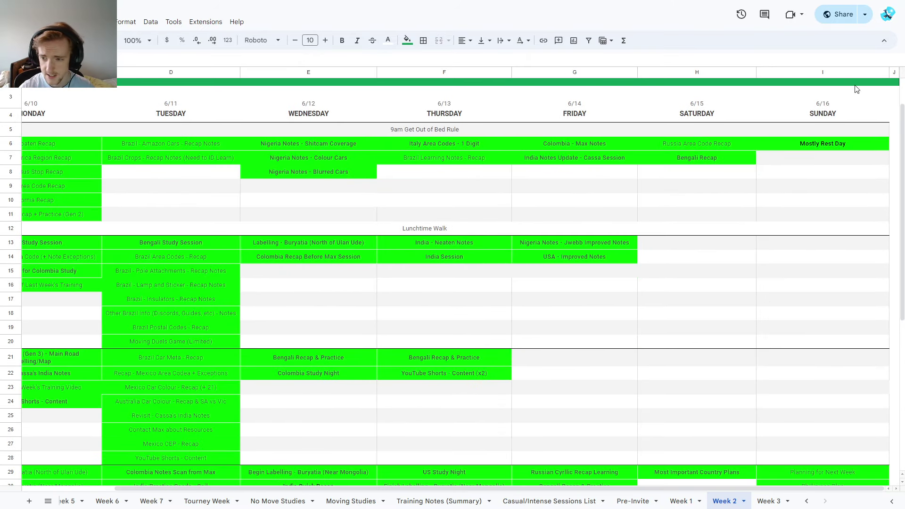
pyautogui.click(769, 500)
pyautogui.scroll(-1, 528, 408)
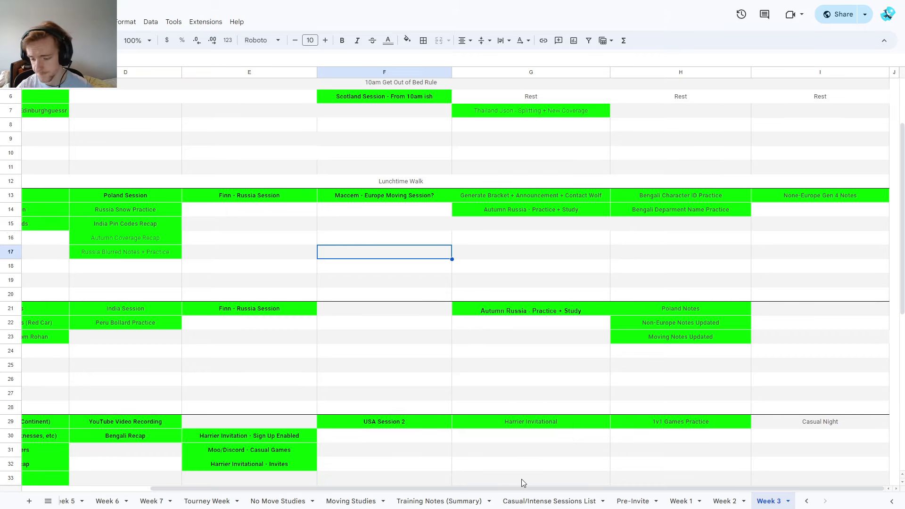
pyautogui.moveTo(528, 486); pyautogui.dragTo(375, 472)
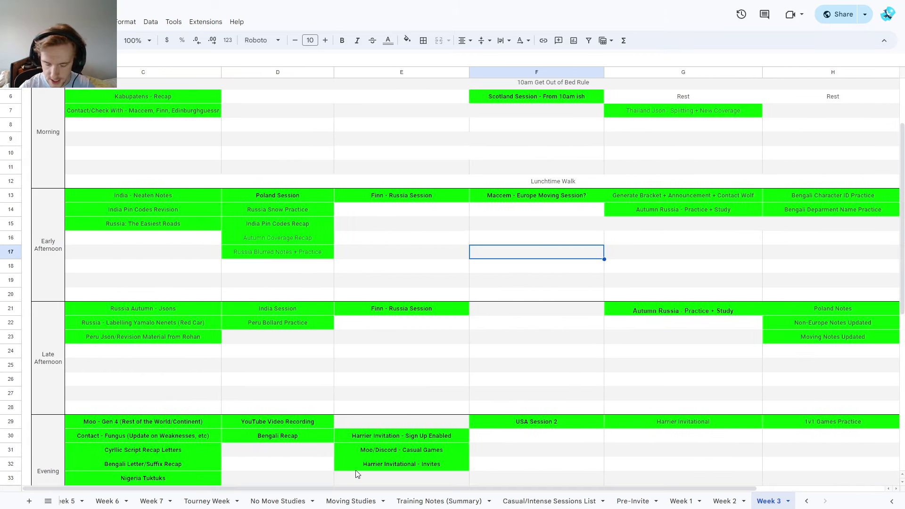
pyautogui.scroll(2, 489, 428)
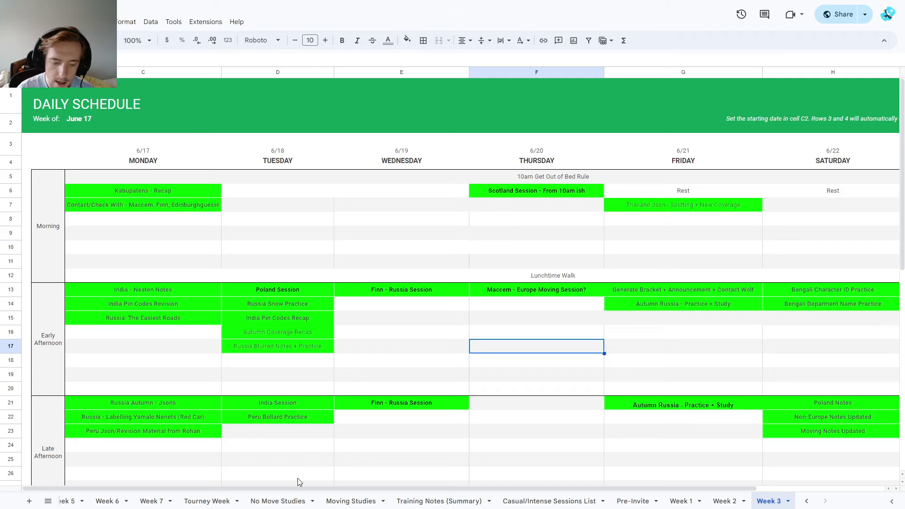
# Step: Open the No Move Studies sheet and view its lists from Europe Gen 4 across to Other Json Studies
pyautogui.click(299, 502)
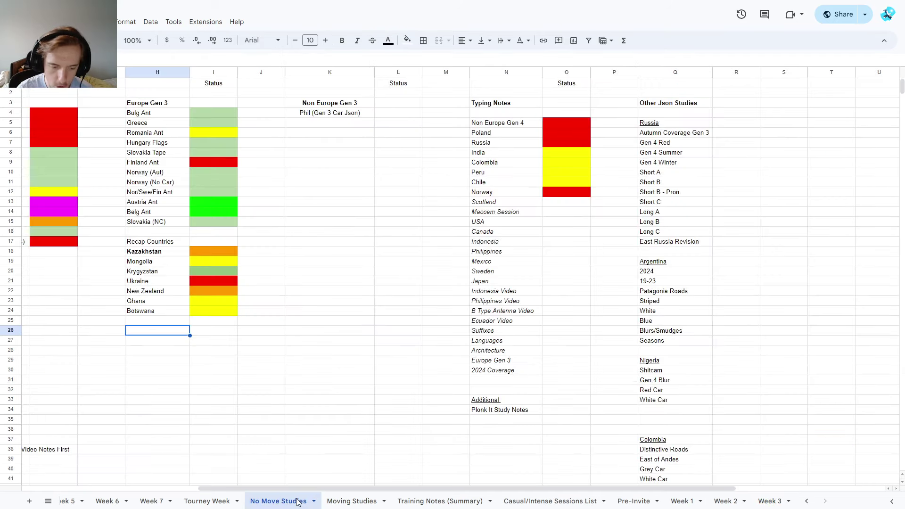
pyautogui.hscroll(-5, 395, 488)
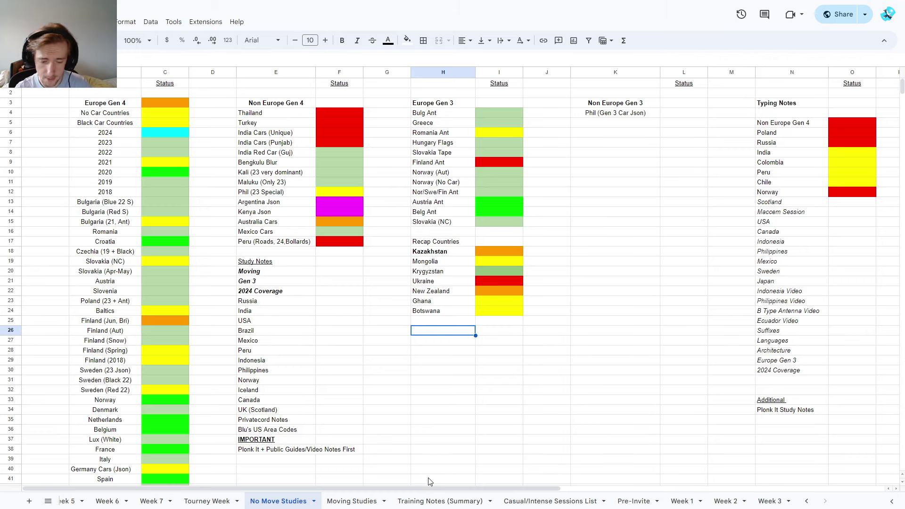
pyautogui.moveTo(420, 487); pyautogui.dragTo(597, 128)
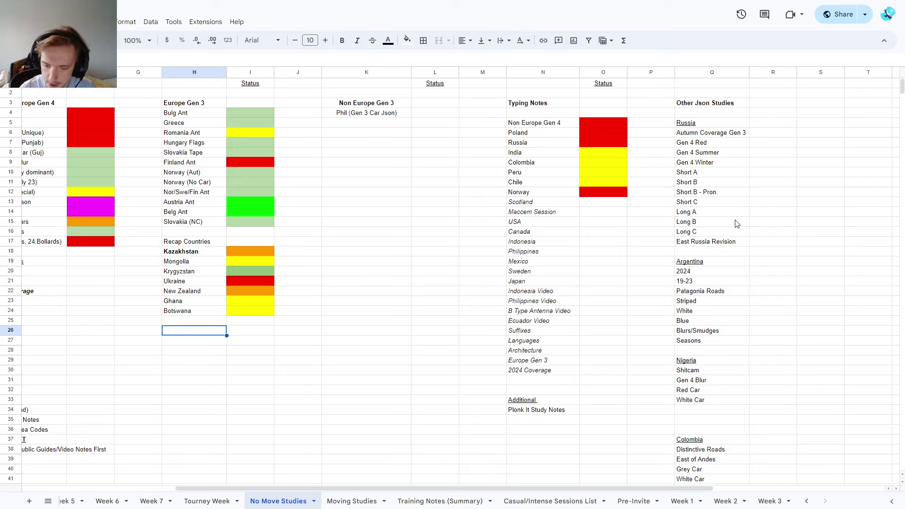
# Step: Examine the Other Json Studies list from the Russia entries down to Chile and back up
pyautogui.click(773, 136)
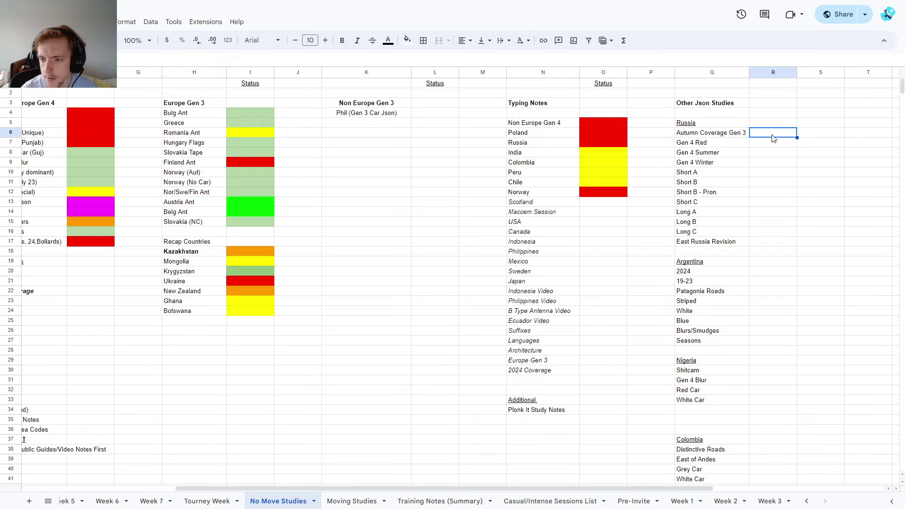
pyautogui.click(777, 192)
pyautogui.click(756, 242)
pyautogui.click(765, 312)
pyautogui.scroll(-5, 773, 255)
pyautogui.click(791, 339)
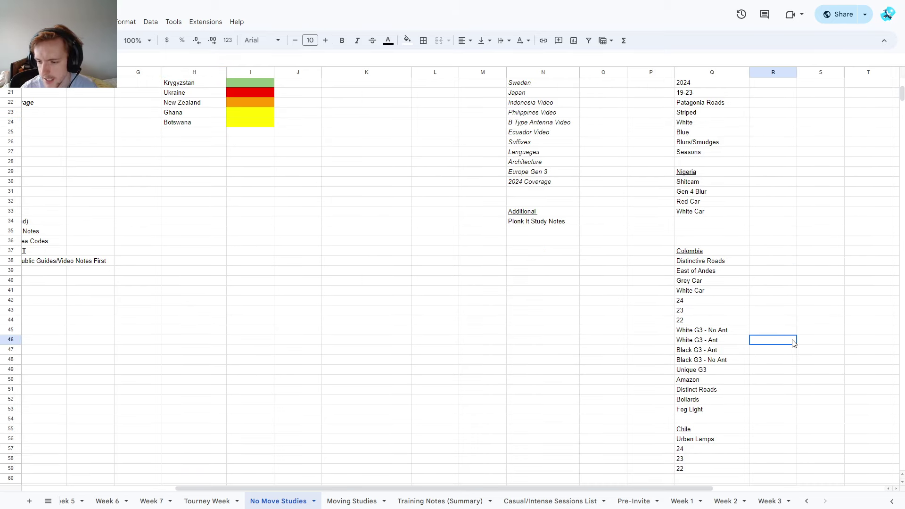
pyautogui.click(808, 441)
pyautogui.click(768, 460)
pyautogui.click(761, 401)
pyautogui.click(751, 292)
pyautogui.click(754, 252)
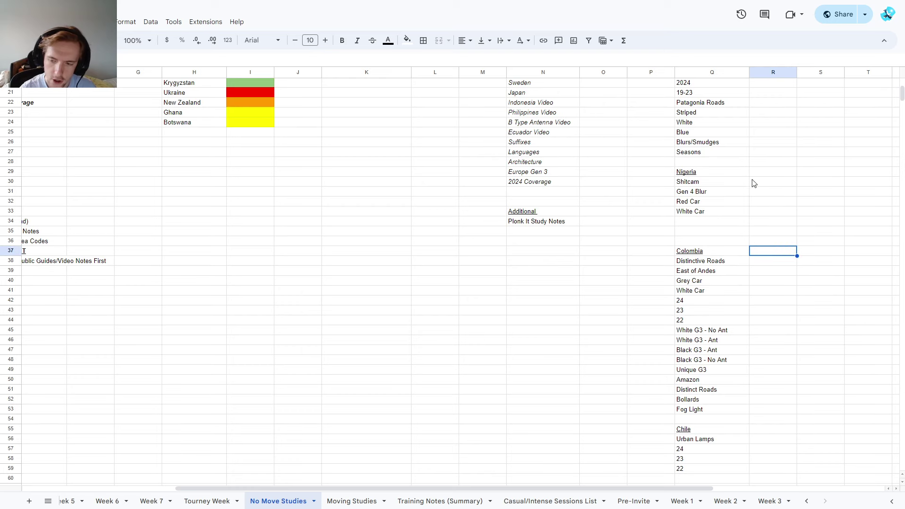
pyautogui.click(754, 183)
pyautogui.click(747, 134)
pyautogui.scroll(4, 759, 222)
pyautogui.scroll(2, 768, 308)
pyautogui.click(744, 163)
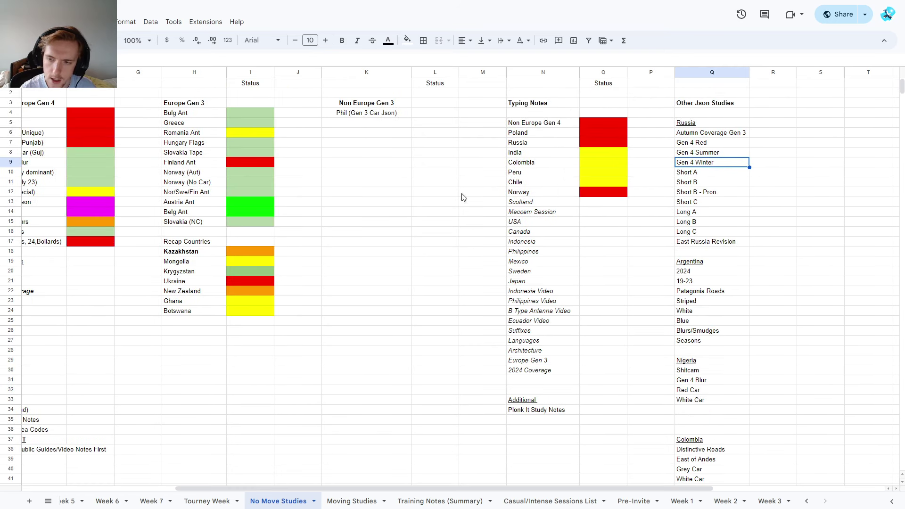
# Step: Go over the Russia and Argentina entries in the Other Json Studies list row by row
pyautogui.click(784, 172)
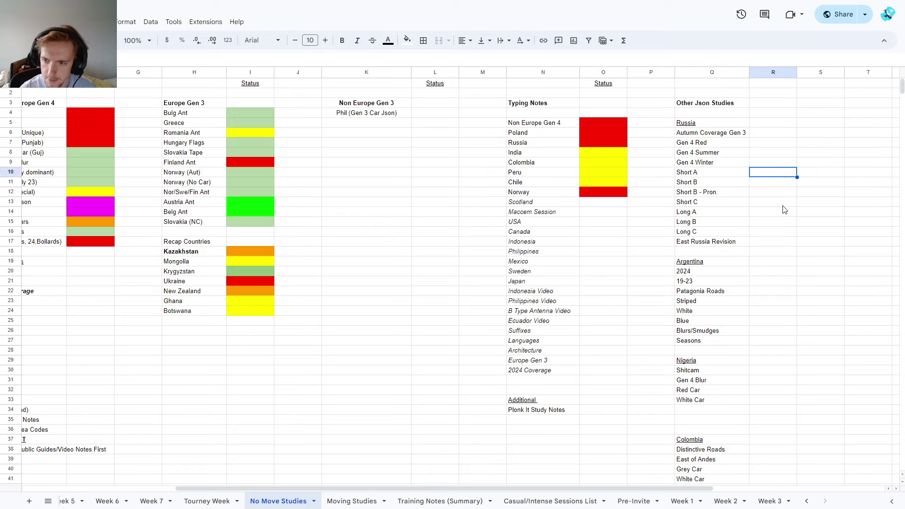
pyautogui.click(780, 211)
pyautogui.click(775, 261)
pyautogui.click(772, 301)
pyautogui.click(773, 212)
pyautogui.click(768, 172)
pyautogui.click(763, 123)
pyautogui.click(766, 103)
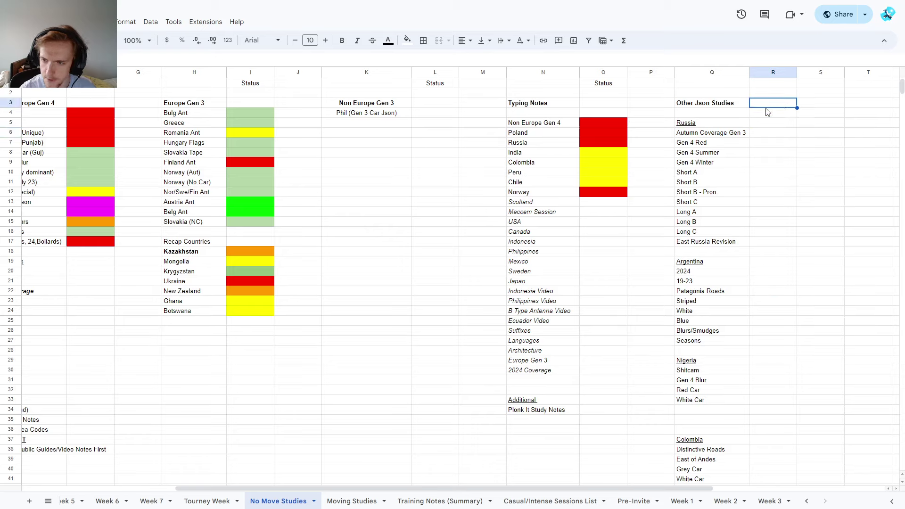
pyautogui.click(764, 142)
pyautogui.click(767, 172)
pyautogui.click(770, 211)
pyautogui.click(772, 251)
pyautogui.click(773, 261)
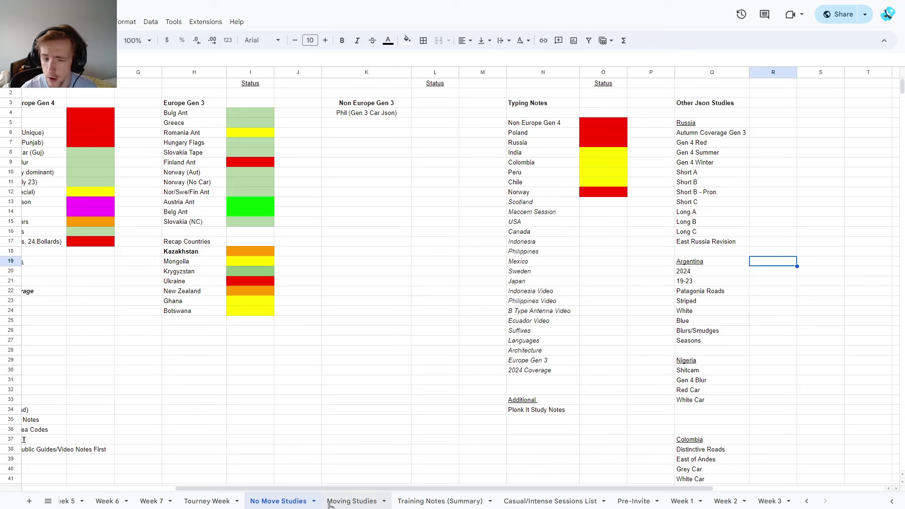
# Step: Examine the Recap Countries block below the Europe Gen 3 list, including the Kazakhstan entry
pyautogui.moveTo(172, 232); pyautogui.dragTo(257, 305)
pyautogui.click(354, 321)
pyautogui.click(186, 241)
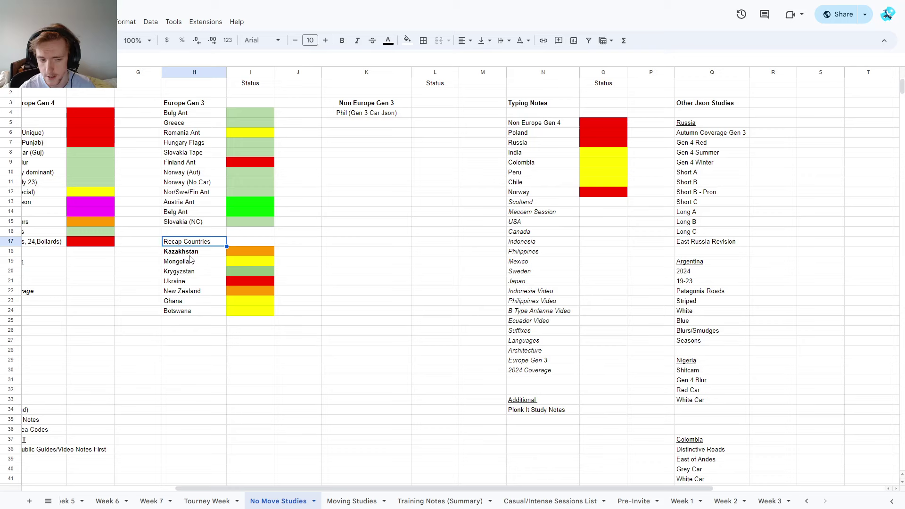
pyautogui.click(190, 255)
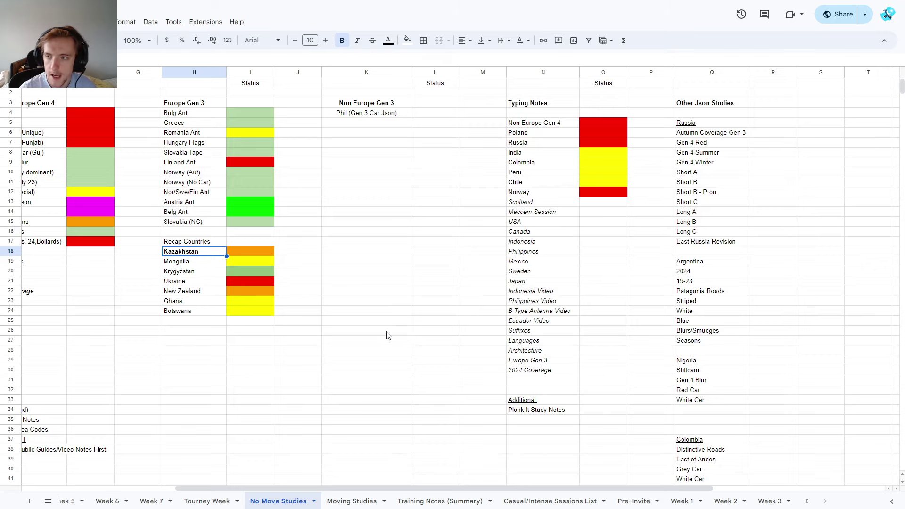
pyautogui.moveTo(342, 257); pyautogui.dragTo(347, 314)
pyautogui.click(369, 350)
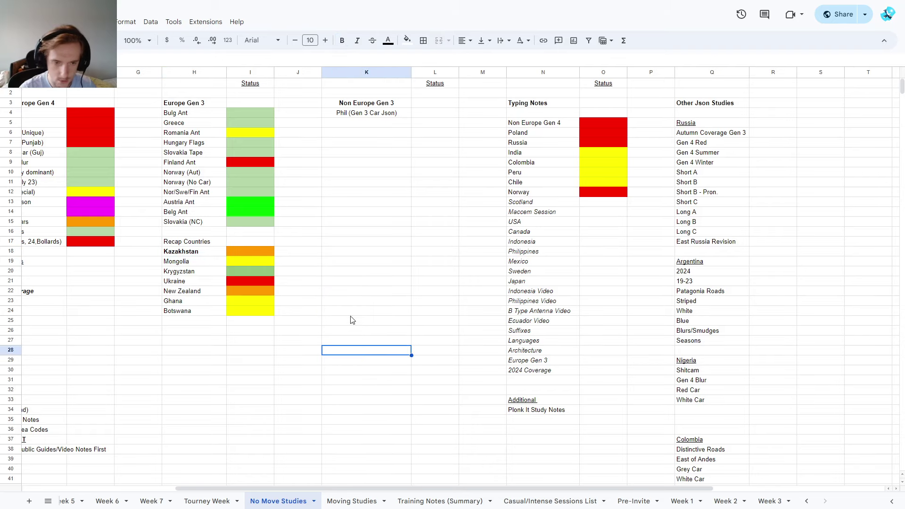
pyautogui.click(362, 261)
pyautogui.click(194, 322)
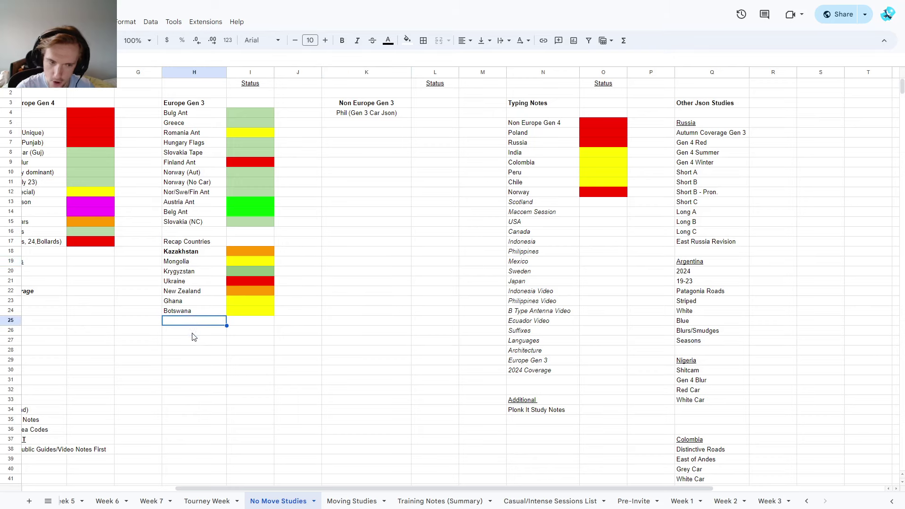
pyautogui.click(192, 331)
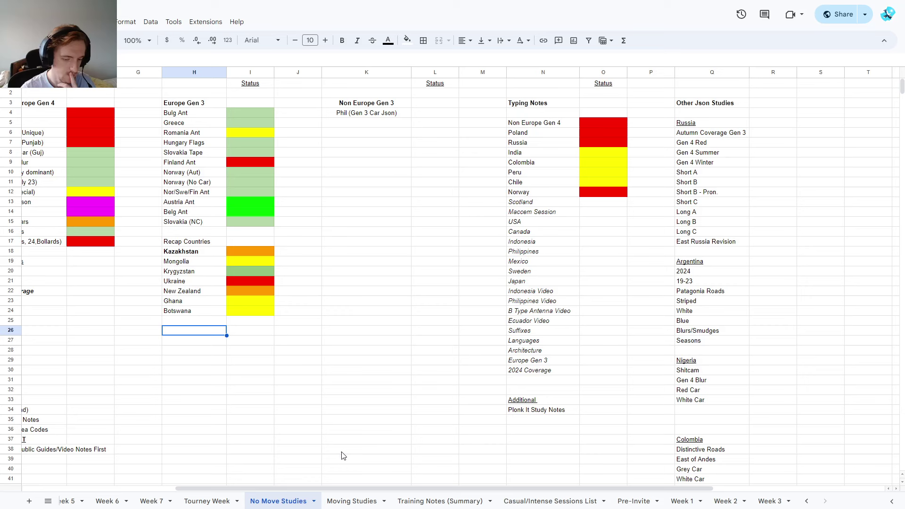
# Step: Open the Moving Studies sheet and review its topic lists against the status colour key
pyautogui.click(352, 501)
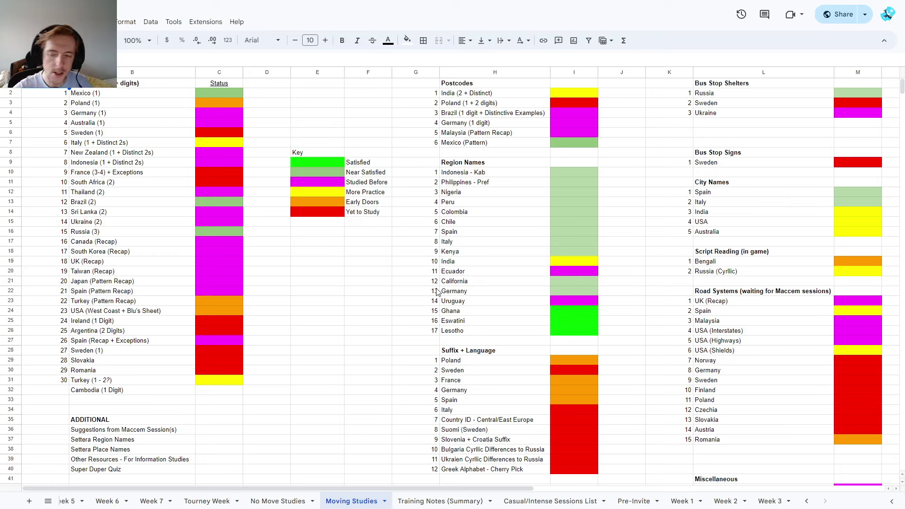
pyautogui.scroll(-1, 333, 262)
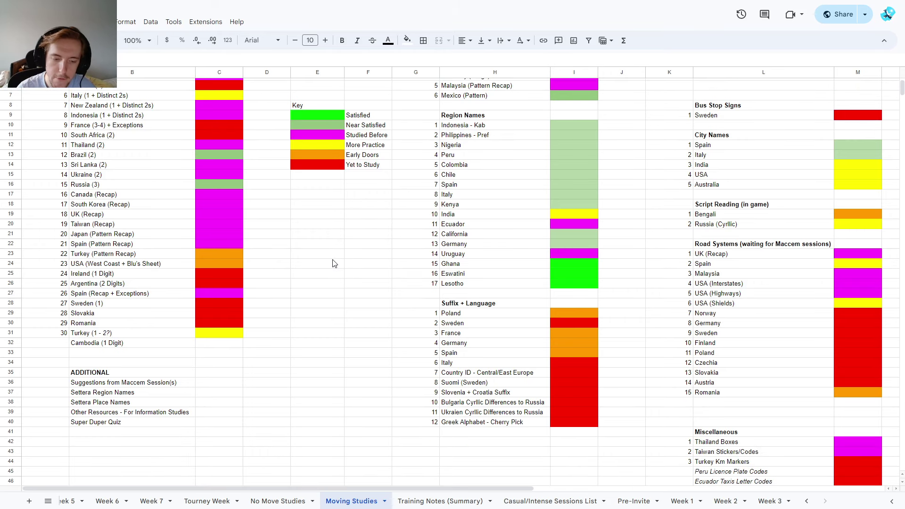
pyautogui.scroll(1, 337, 291)
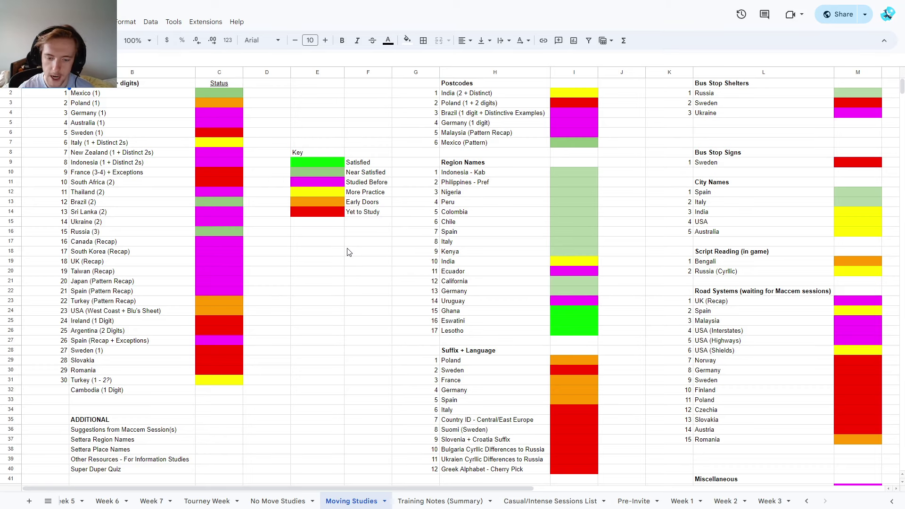
# Step: Examine the rest of the Moving Studies lists down to the Miscellaneous block and back up against the colour key
pyautogui.scroll(-2, 347, 252)
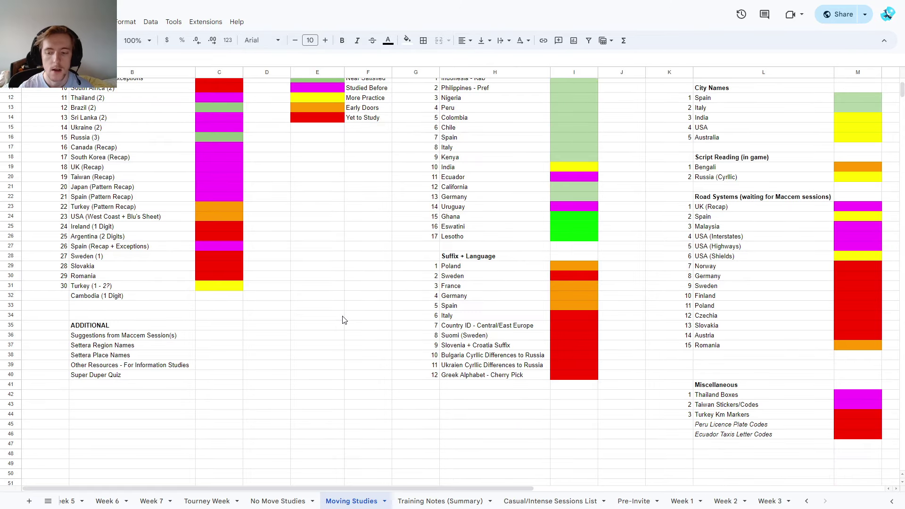
pyautogui.scroll(2, 342, 320)
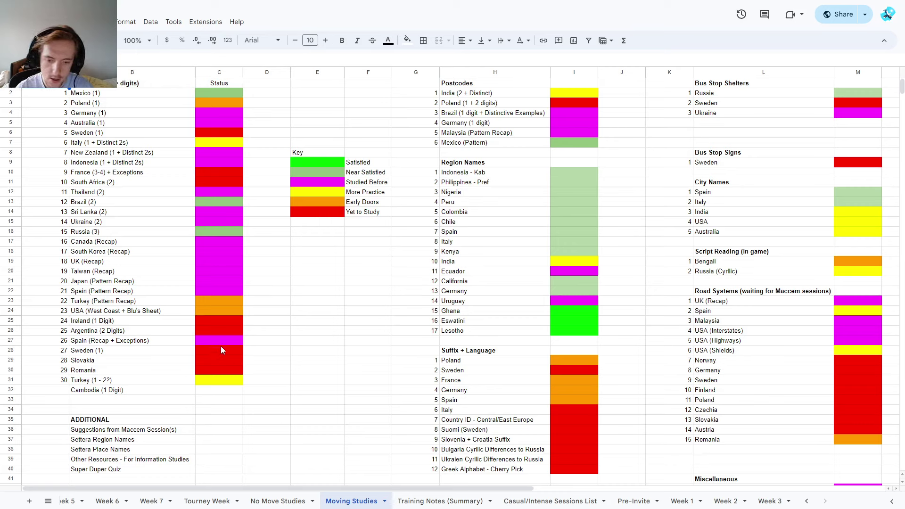
pyautogui.click(322, 251)
pyautogui.click(324, 285)
pyautogui.click(329, 242)
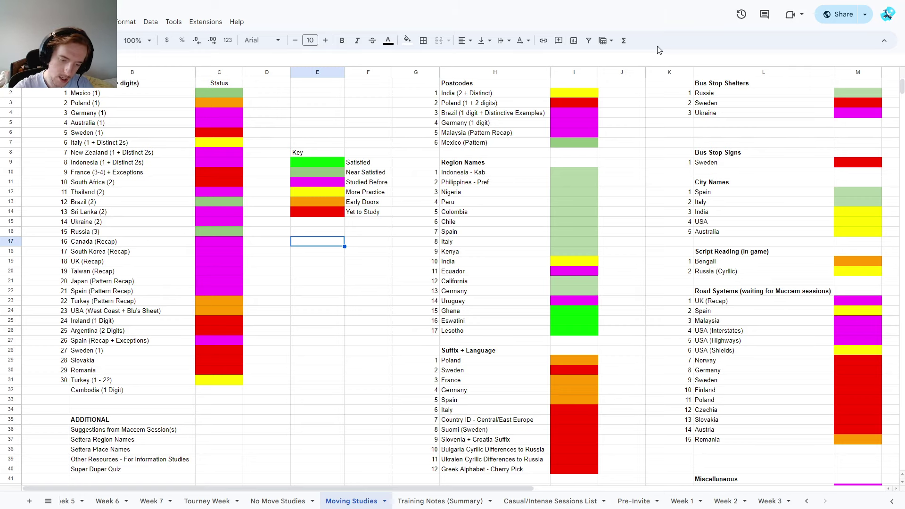
pyautogui.scroll(-3, 328, 393)
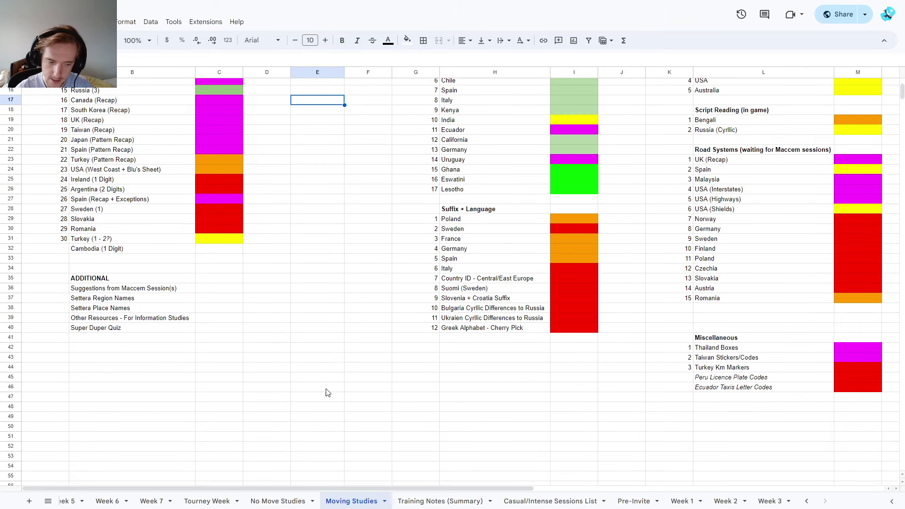
pyautogui.scroll(3, 328, 392)
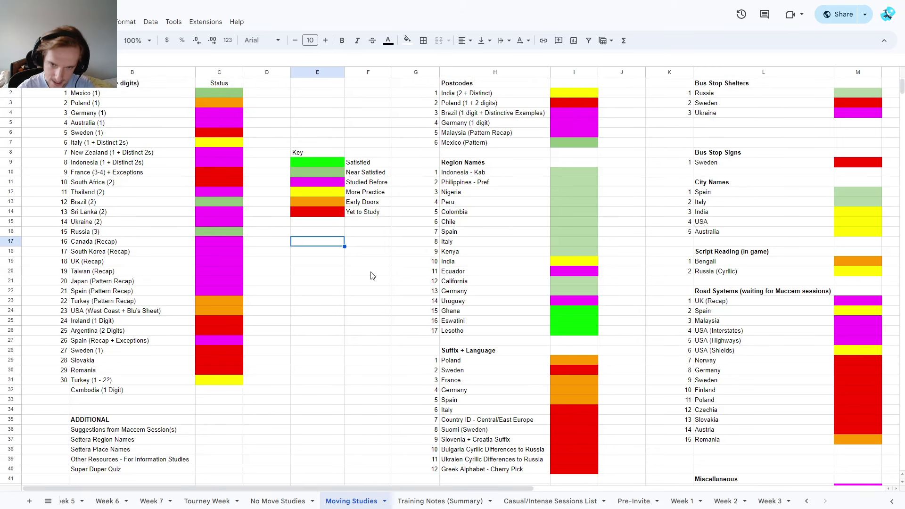
# Step: Open the Training Notes (Summary) sheet and go over the Russia and Bengali focus entries and the Main Areas of Recap list
pyautogui.click(431, 500)
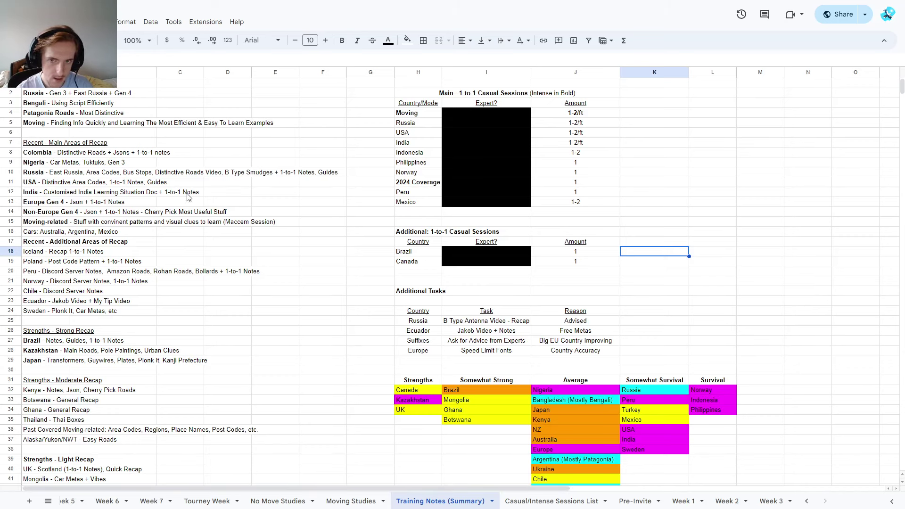
pyautogui.click(30, 94)
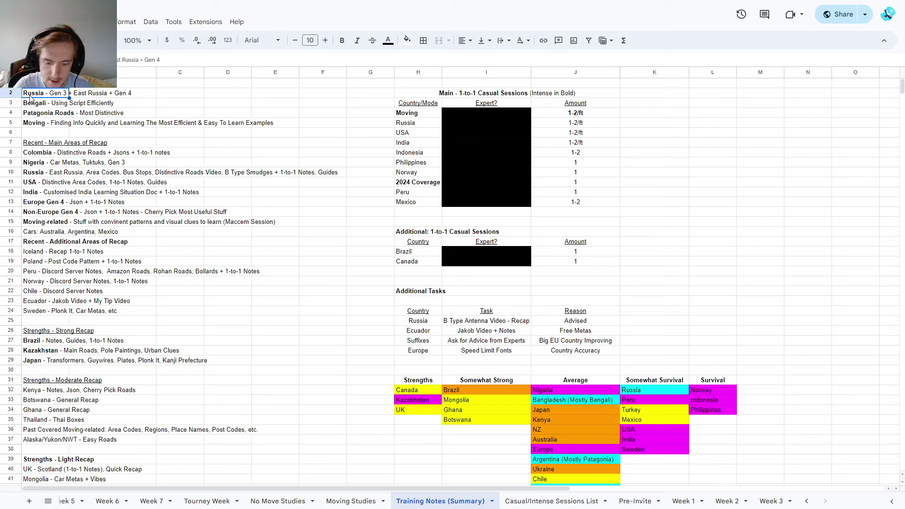
pyautogui.press('Down')
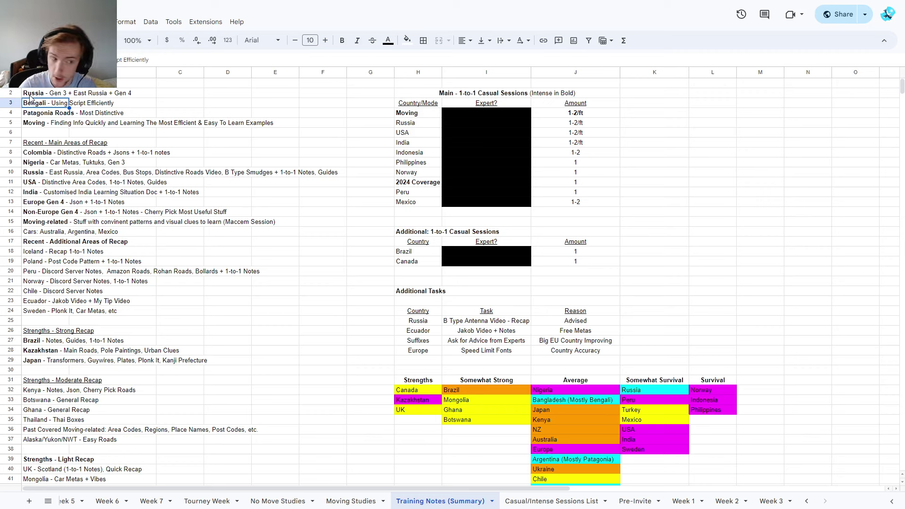
pyautogui.click(56, 153)
pyautogui.click(44, 163)
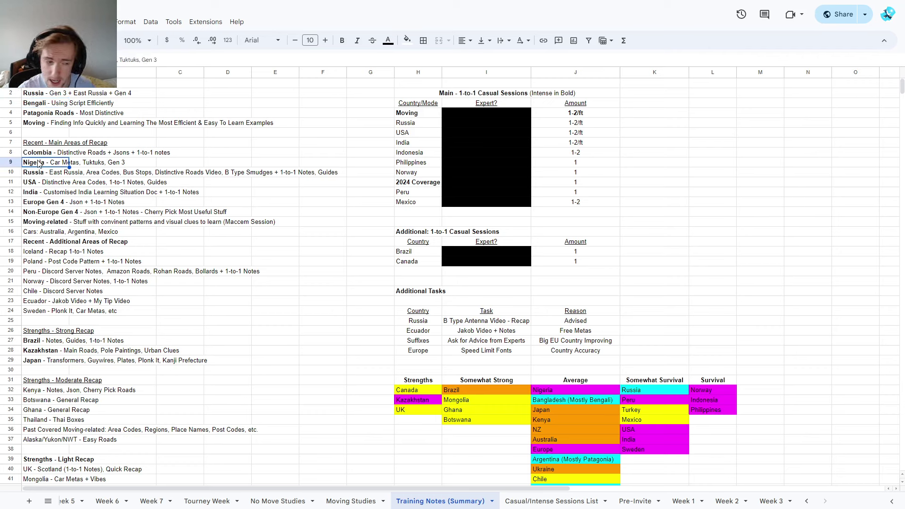
pyautogui.click(45, 176)
pyautogui.click(32, 186)
pyautogui.click(43, 194)
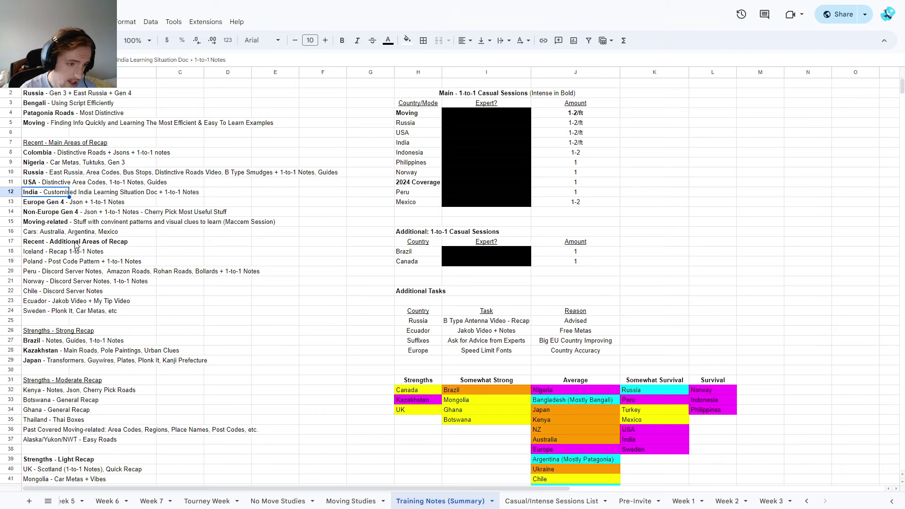
pyautogui.click(53, 223)
# Step: Go over the Recent - Additional Areas of Recap entries, including Poland, Norway, Sweden, Chile and Iceland
pyautogui.click(45, 242)
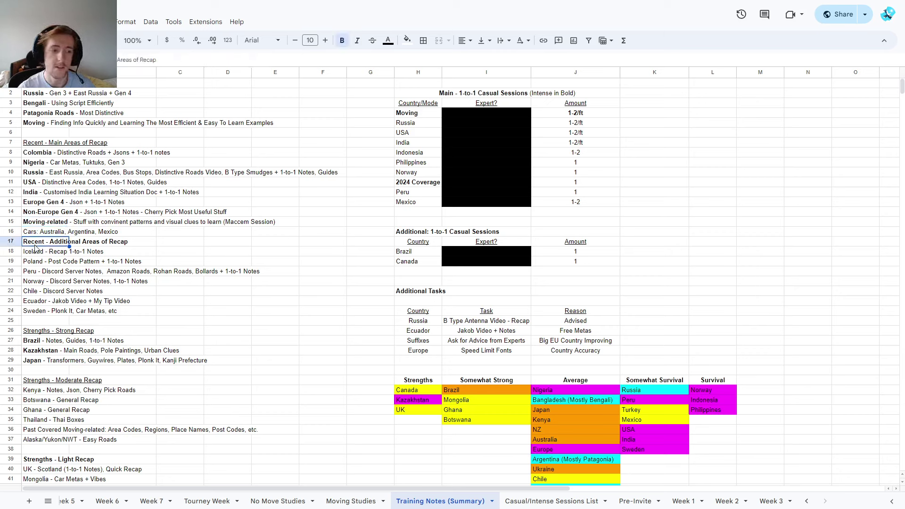
pyautogui.click(47, 261)
pyautogui.click(50, 281)
pyautogui.click(52, 311)
pyautogui.click(58, 291)
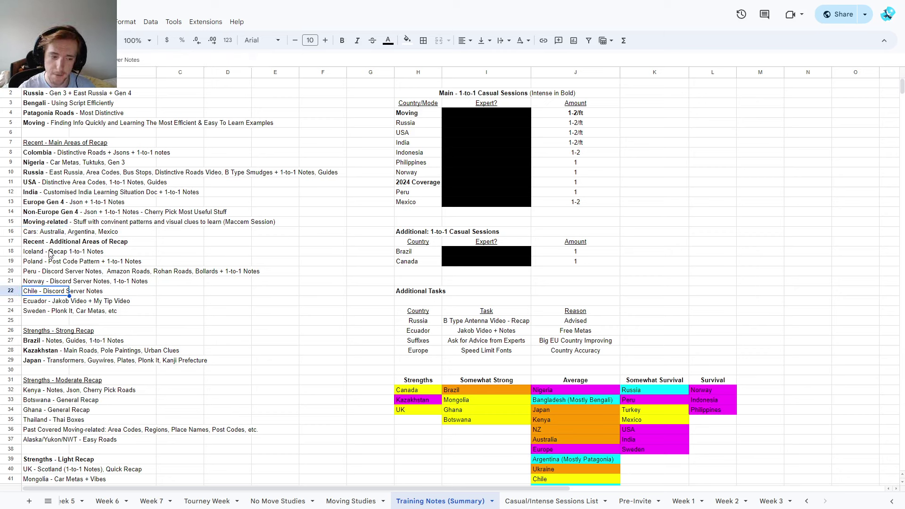
pyautogui.click(51, 253)
pyautogui.click(50, 243)
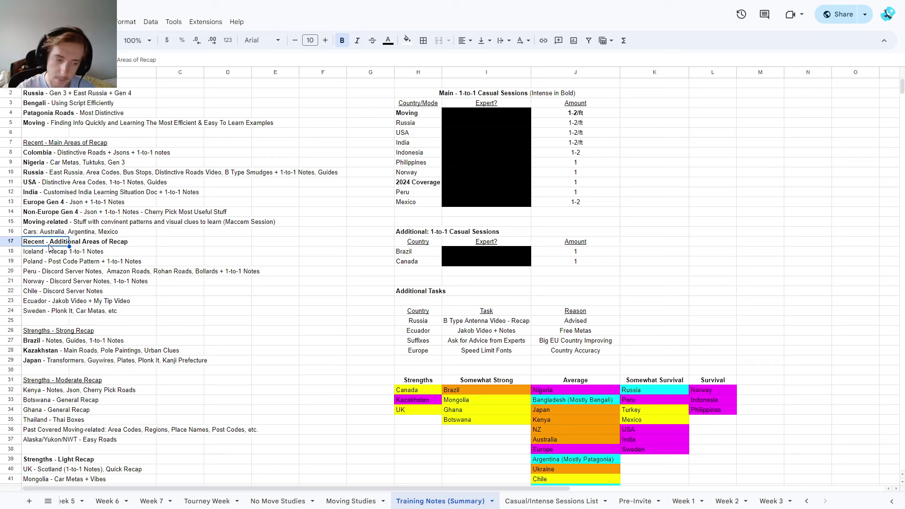
# Step: Review the Brazil, Kazakhstan and Japan entries in the Strengths - Strong Recap list
pyautogui.scroll(-1, 49, 246)
pyautogui.click(39, 285)
pyautogui.click(39, 296)
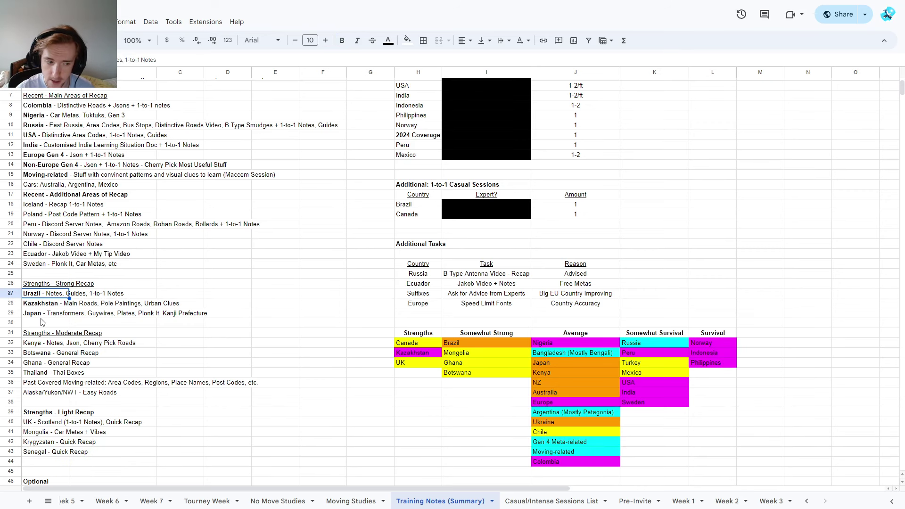
pyautogui.click(40, 303)
pyautogui.click(39, 313)
pyautogui.doubleClick(38, 313)
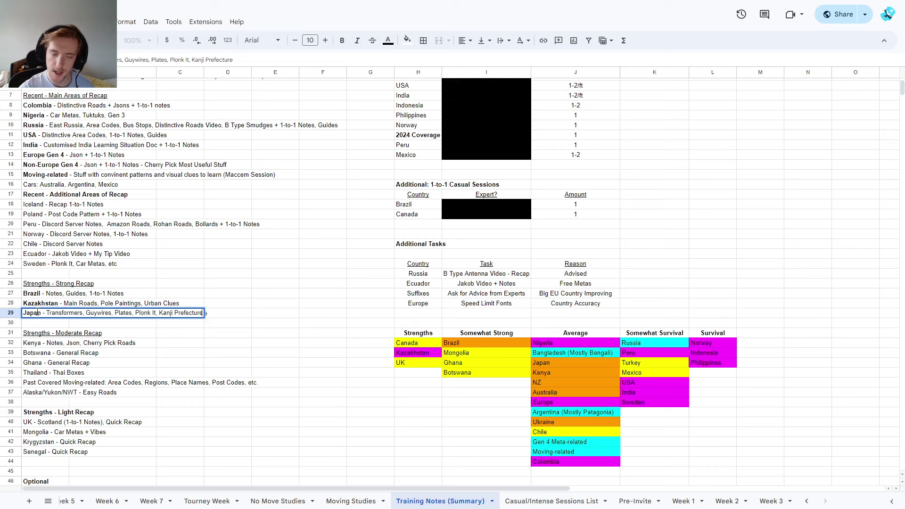
pyautogui.click(33, 325)
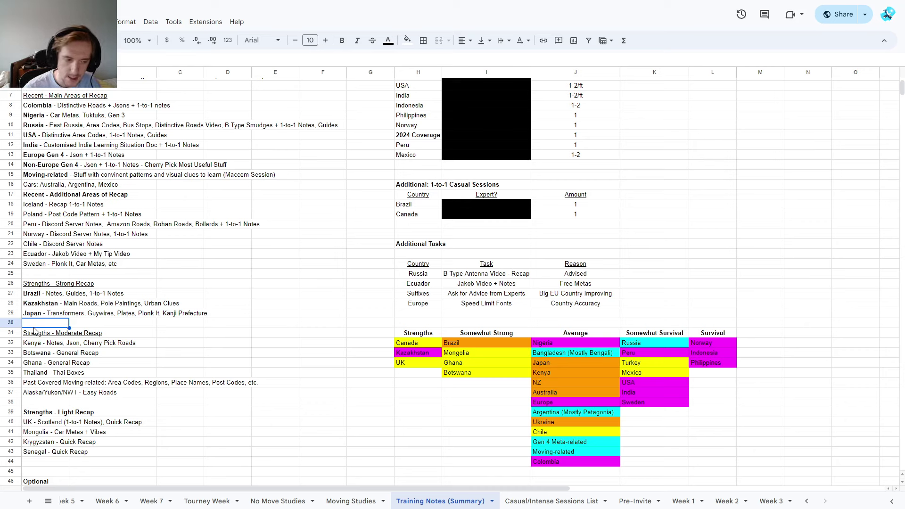
# Step: Move the Strengths - Strong Recap heading and its three entries down one row, into rows 27 to 30
pyautogui.tripleClick(47, 344)
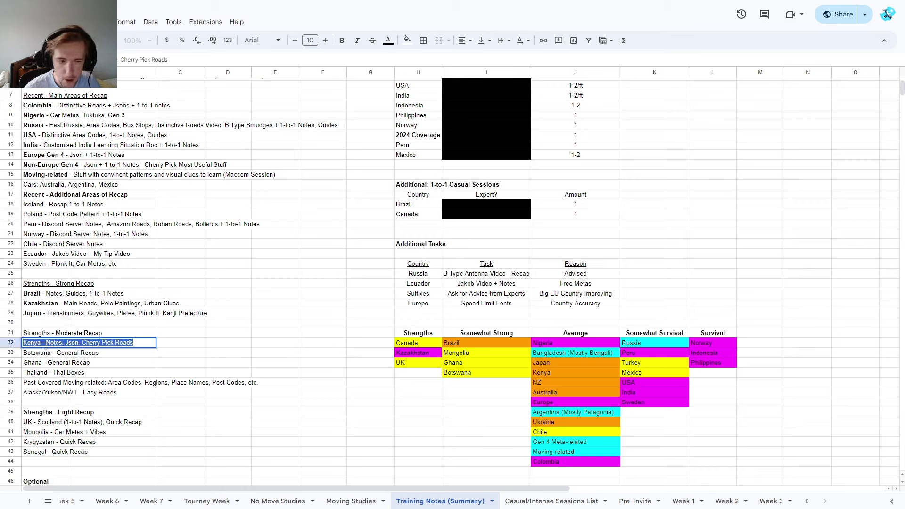
pyautogui.click(47, 105)
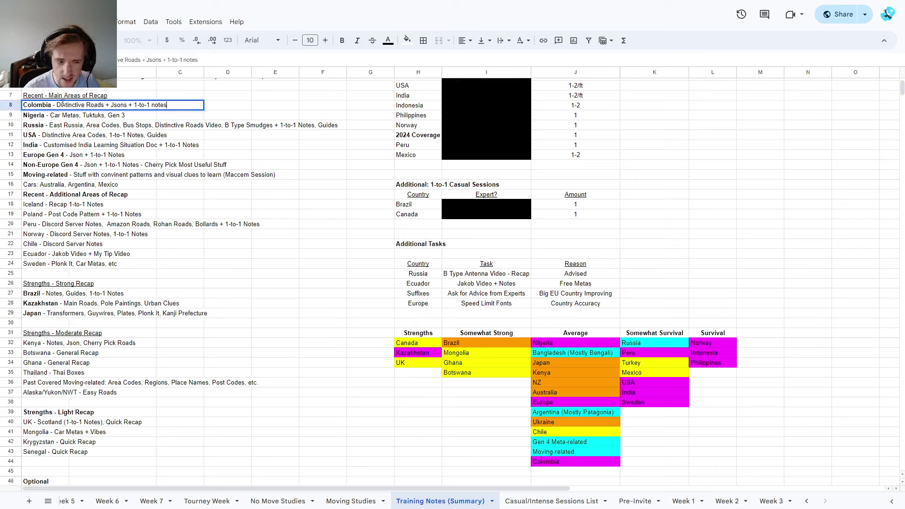
pyautogui.click(71, 188)
pyautogui.moveTo(31, 285); pyautogui.dragTo(41, 328)
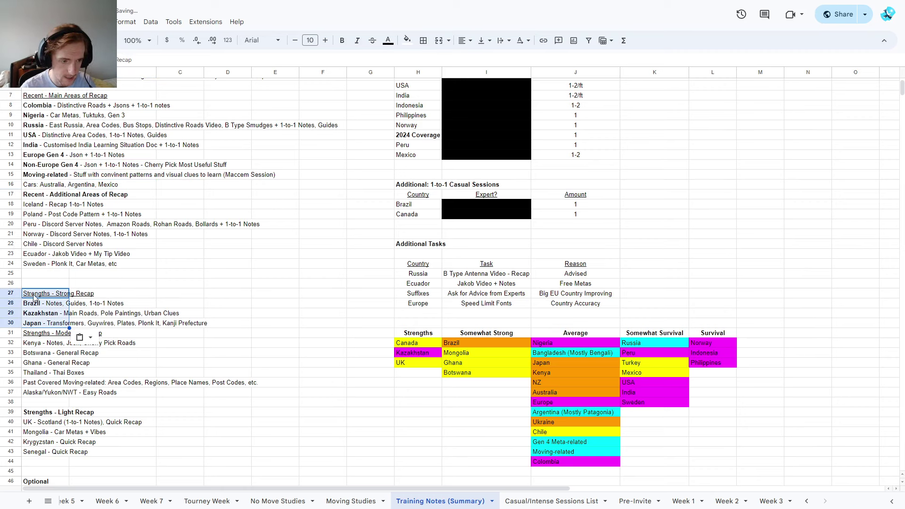
# Step: Move the Kenya entry from the Moderate Recap list to row 25, directly below Sweden in Additional Areas of Recap
pyautogui.click(25, 348)
pyautogui.hotkey('ctrl', 'c')
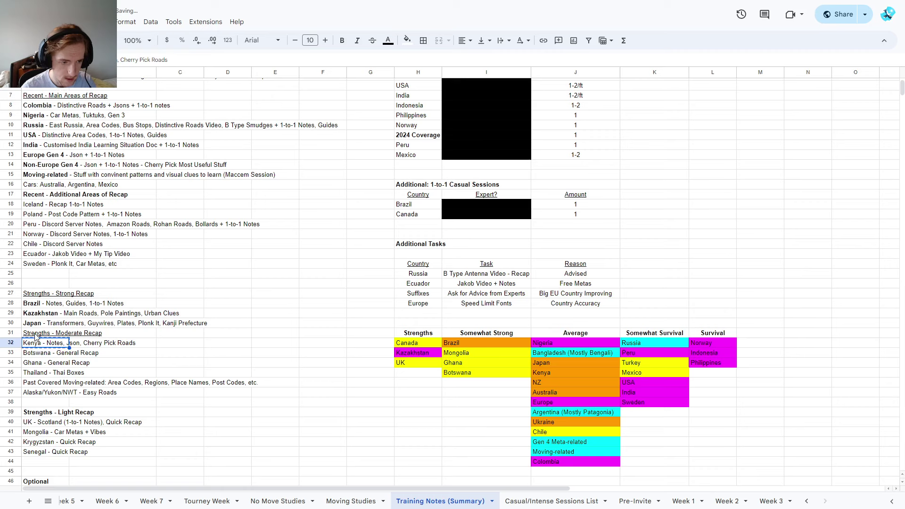
pyautogui.click(31, 274)
pyautogui.hotkey('ctrl', 'v')
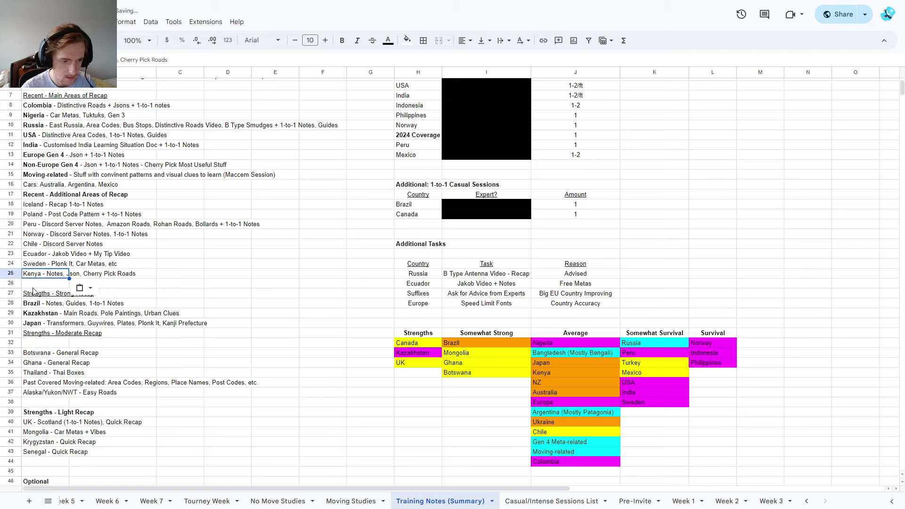
# Step: Move the Strengths - Moderate Recap heading down to row 32, directly above the Botswana entry
pyautogui.click(45, 334)
pyautogui.hotkey('ctrl', 'x')
pyautogui.click(44, 344)
pyautogui.hotkey('ctrl', 'v')
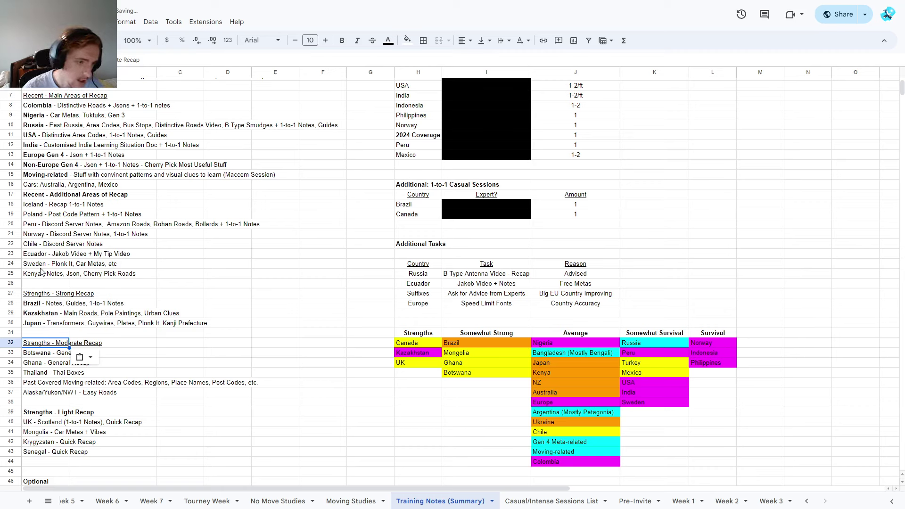
pyautogui.click(209, 250)
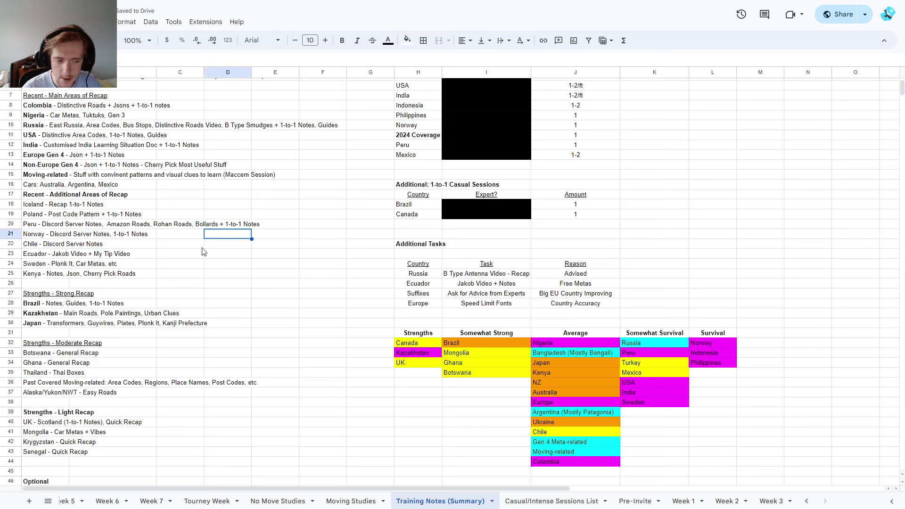
# Step: Go over the rearranged Strong Recap and Moderate Recap lists down to the Alaska/Yukon/NWT entry and the Light Recap list
pyautogui.click(81, 297)
pyautogui.click(51, 313)
pyautogui.click(47, 343)
pyautogui.click(47, 354)
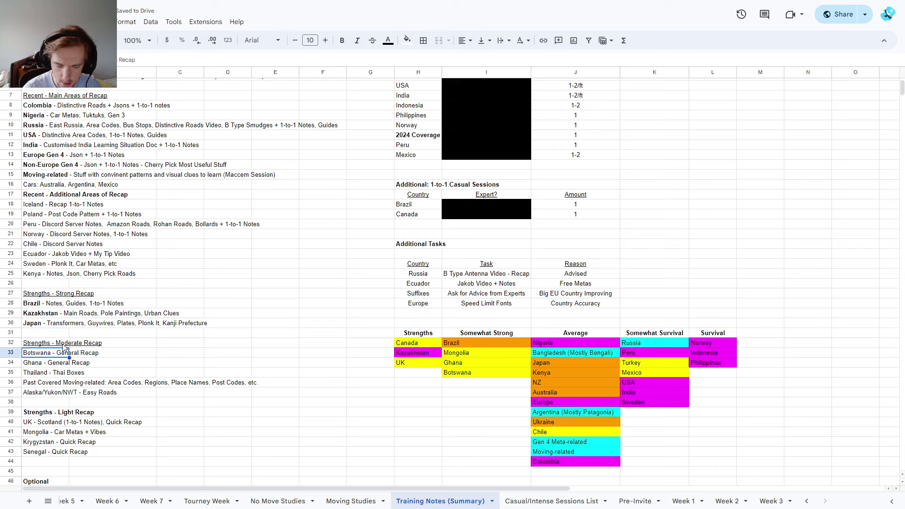
pyautogui.click(47, 372)
pyautogui.click(250, 284)
pyautogui.click(191, 365)
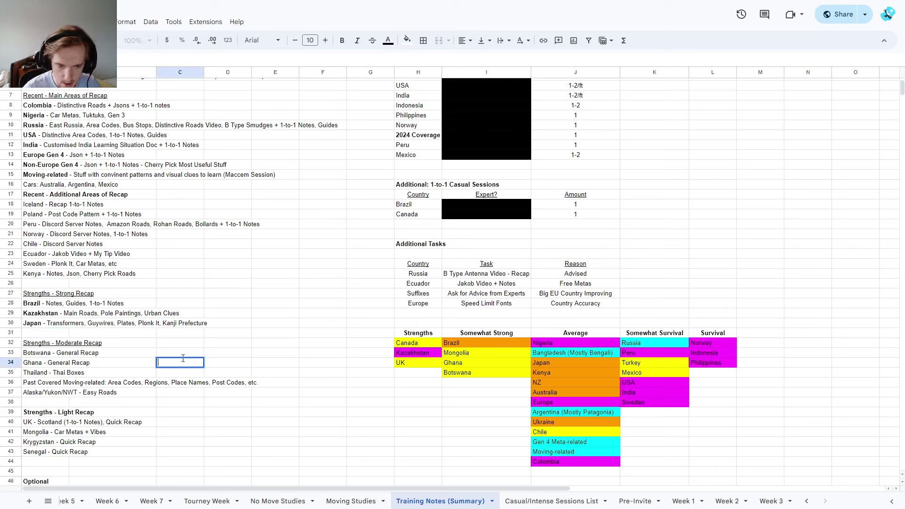
pyautogui.click(169, 315)
pyautogui.click(271, 313)
pyautogui.click(226, 382)
pyautogui.click(226, 392)
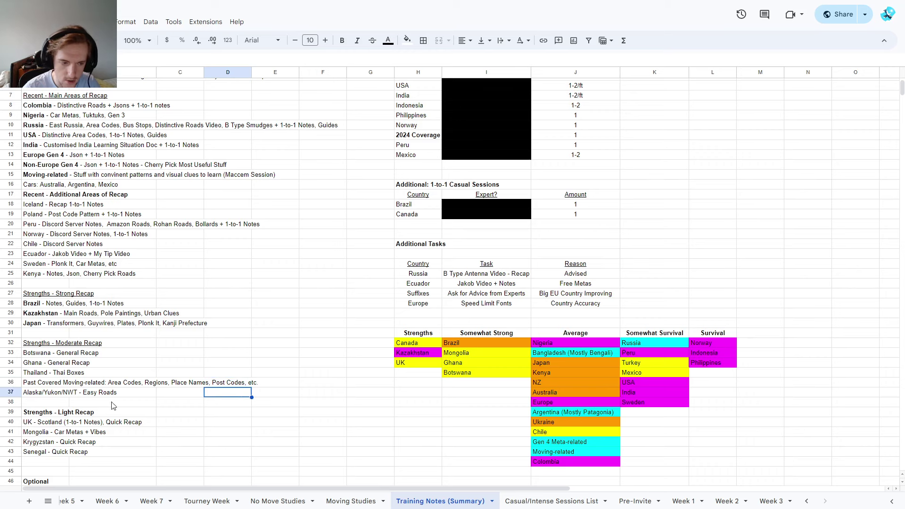
pyautogui.click(40, 395)
pyautogui.click(263, 411)
pyautogui.click(187, 458)
pyautogui.click(247, 404)
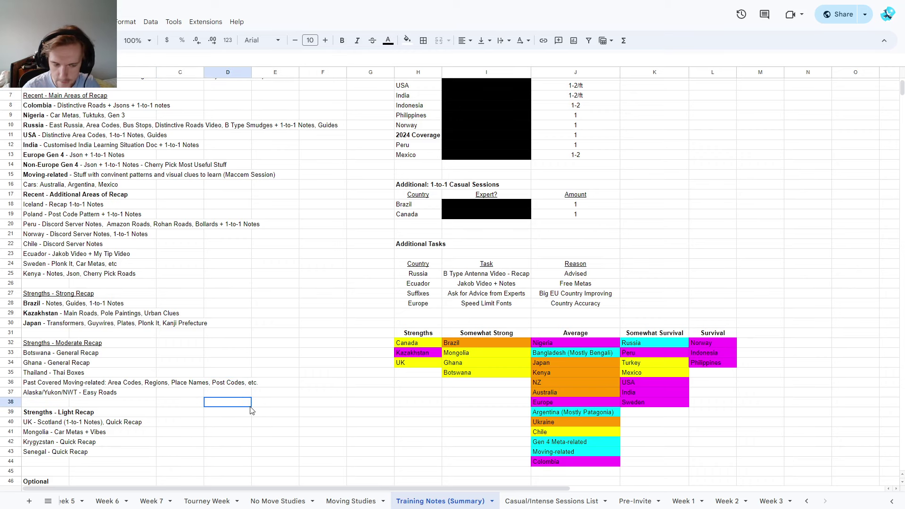
# Step: Examine the priority colour key and the Very High priority entries in the country strength table
pyautogui.scroll(-2, 257, 396)
pyautogui.scroll(-1, 255, 389)
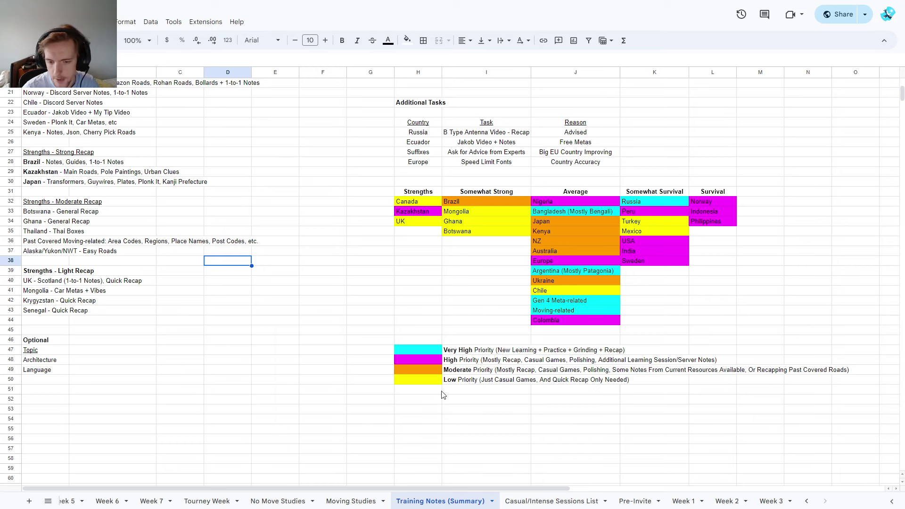
pyautogui.click(424, 353)
pyautogui.scroll(-1, 633, 273)
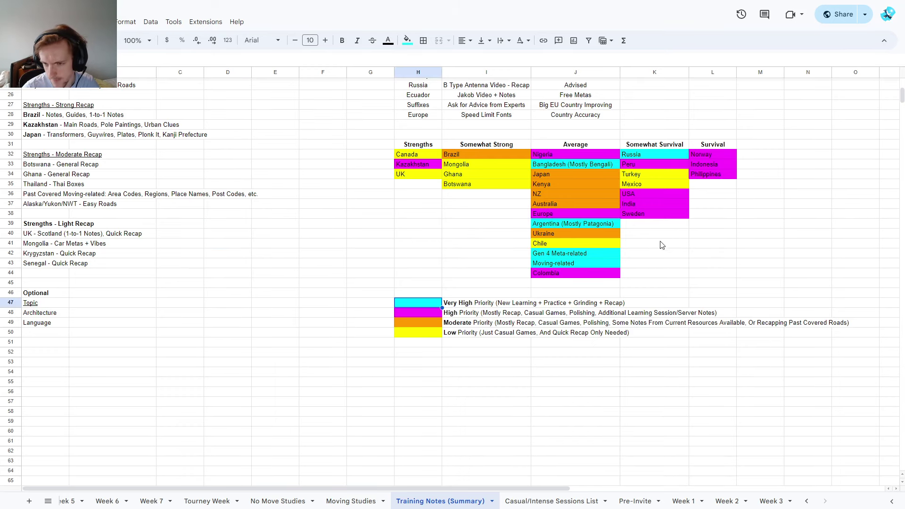
pyautogui.click(663, 156)
pyautogui.click(539, 157)
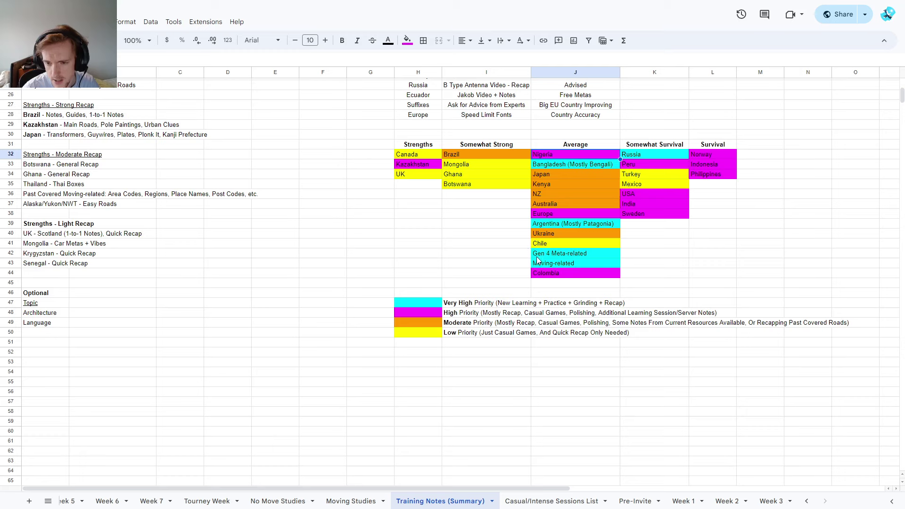
pyautogui.click(548, 265)
pyautogui.click(548, 256)
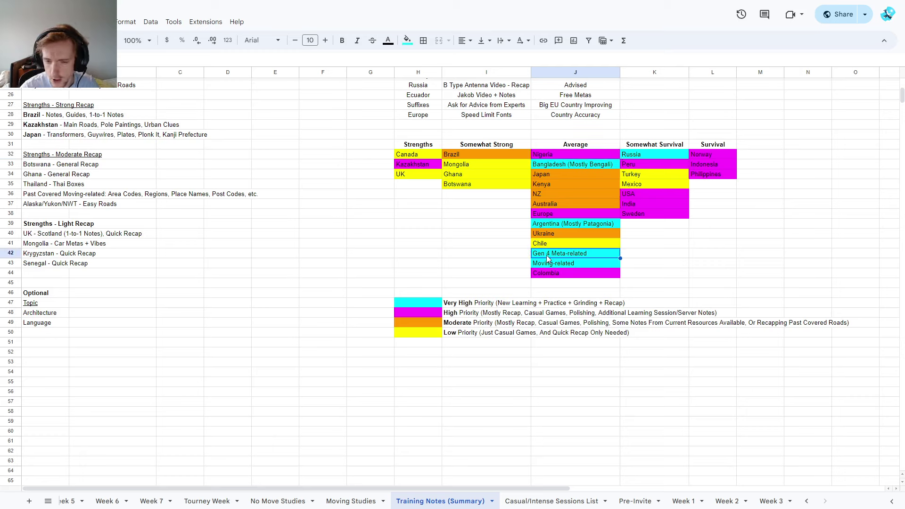
pyautogui.click(558, 226)
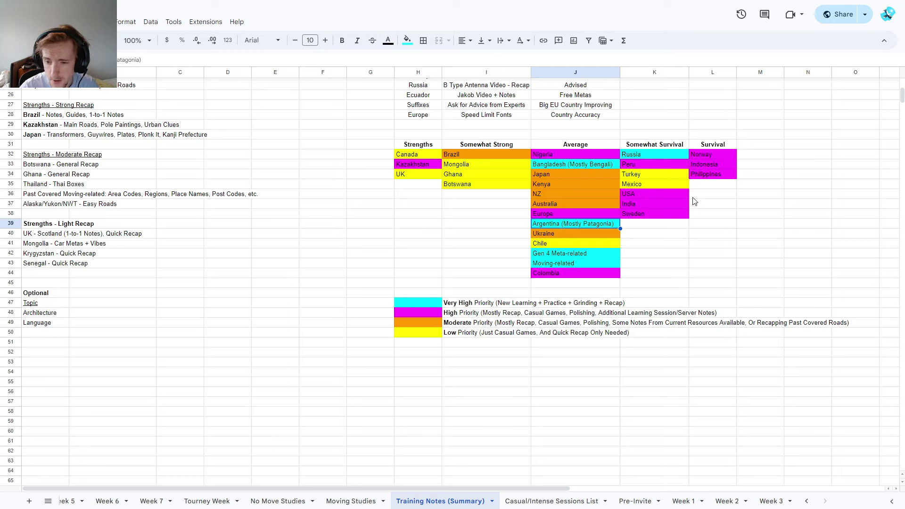
# Step: Go over the High priority entries in the Average, Somewhat Survival and Survival columns, including Nigeria, Colombia, Sweden, India and Norway
pyautogui.click(553, 155)
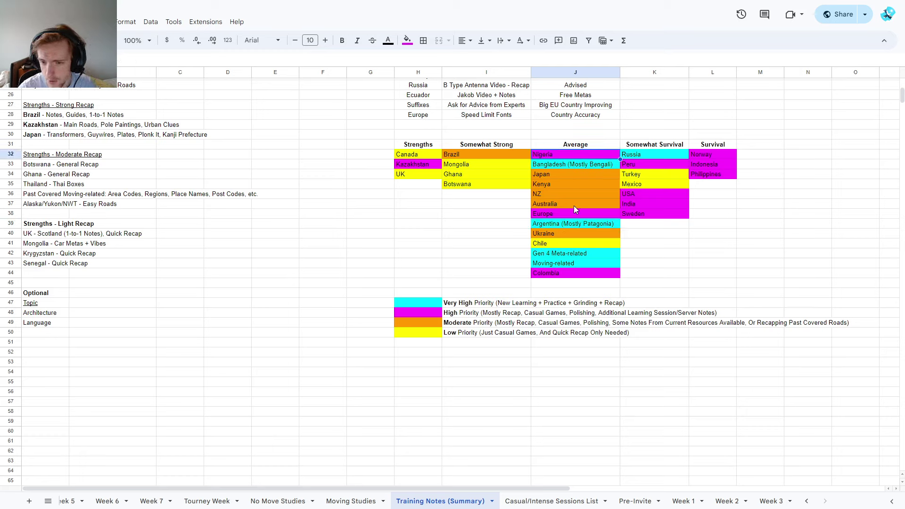
pyautogui.click(558, 273)
pyautogui.click(678, 213)
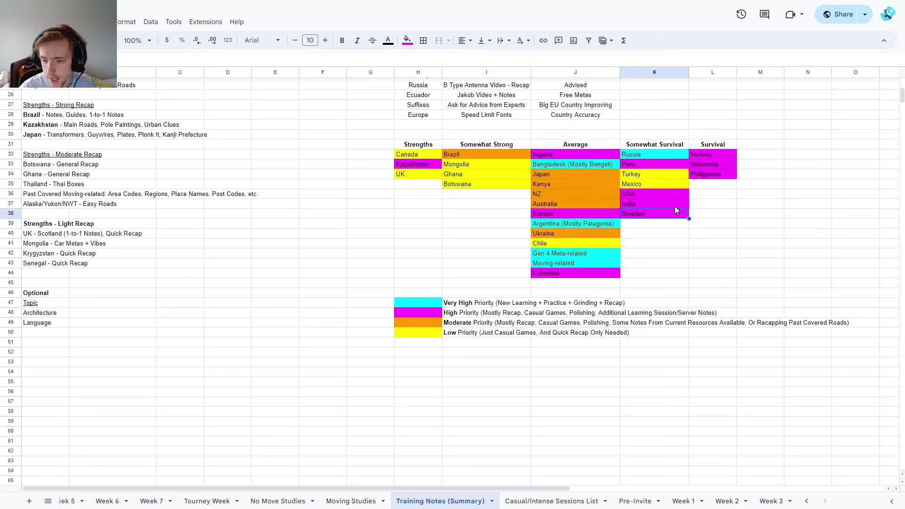
pyautogui.click(671, 203)
pyautogui.click(707, 174)
pyautogui.click(719, 157)
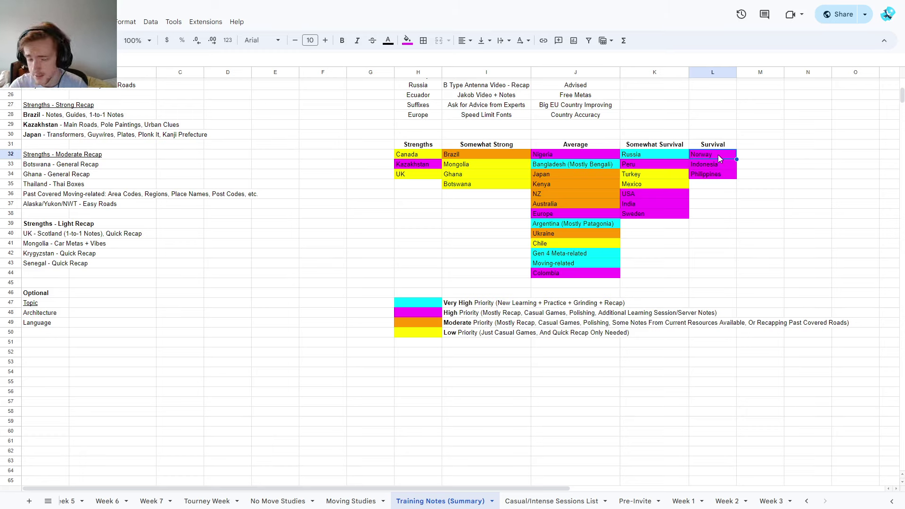
# Step: Leave the training summary and open the Week 4 daily schedule for the week of June 24
pyautogui.scroll(2, 717, 156)
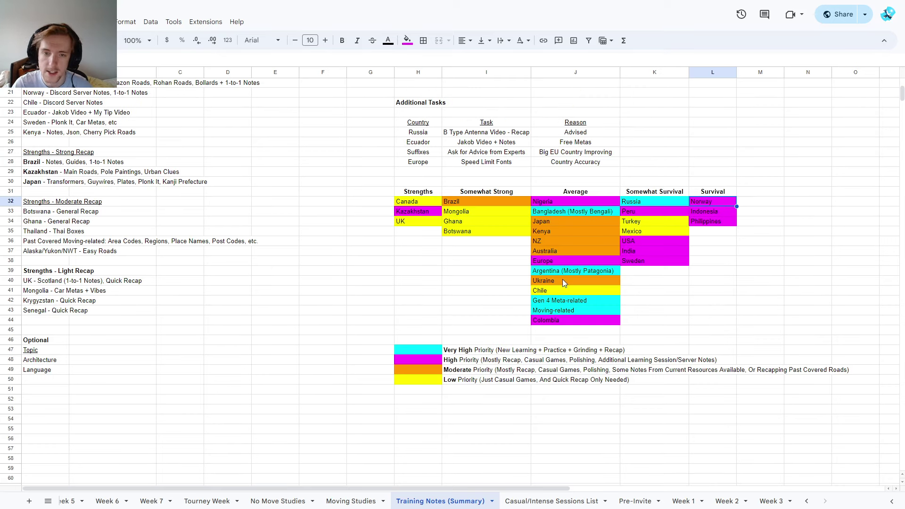
pyautogui.scroll(8, 376, 304)
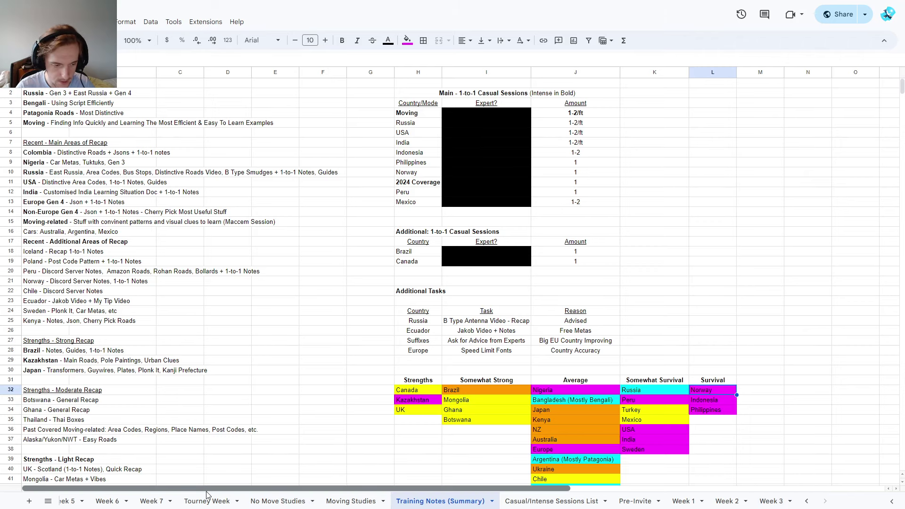
pyautogui.click(67, 501)
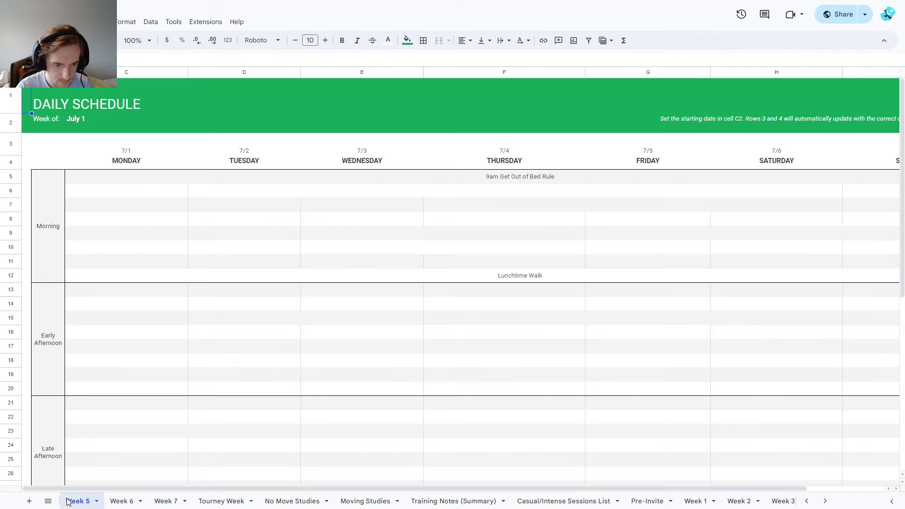
pyautogui.click(825, 501)
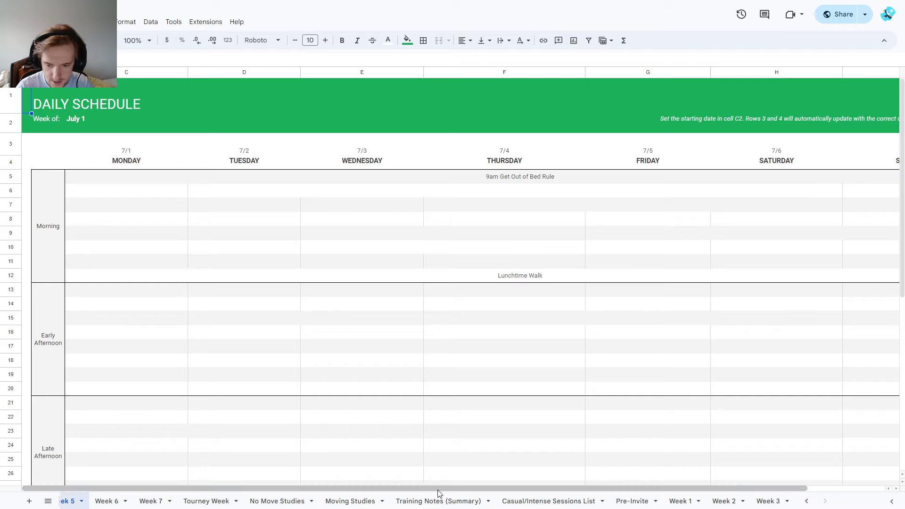
pyautogui.click(806, 500)
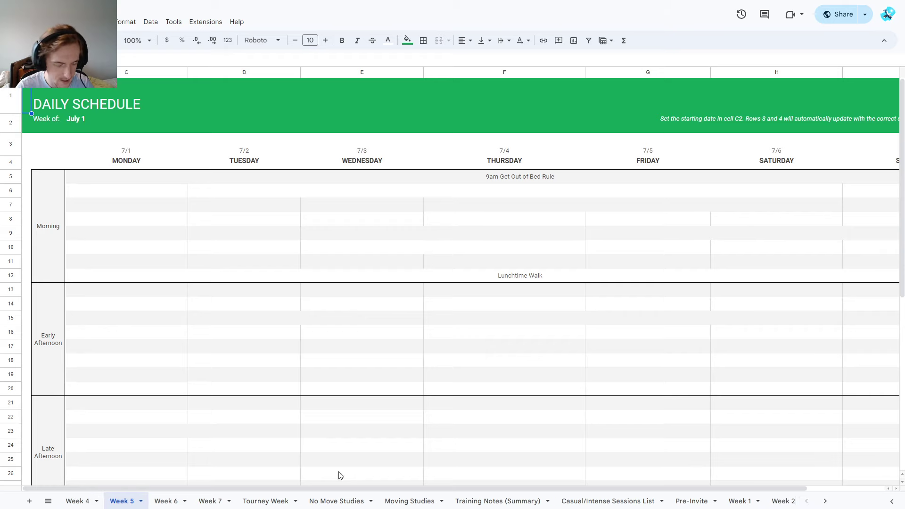
pyautogui.click(80, 501)
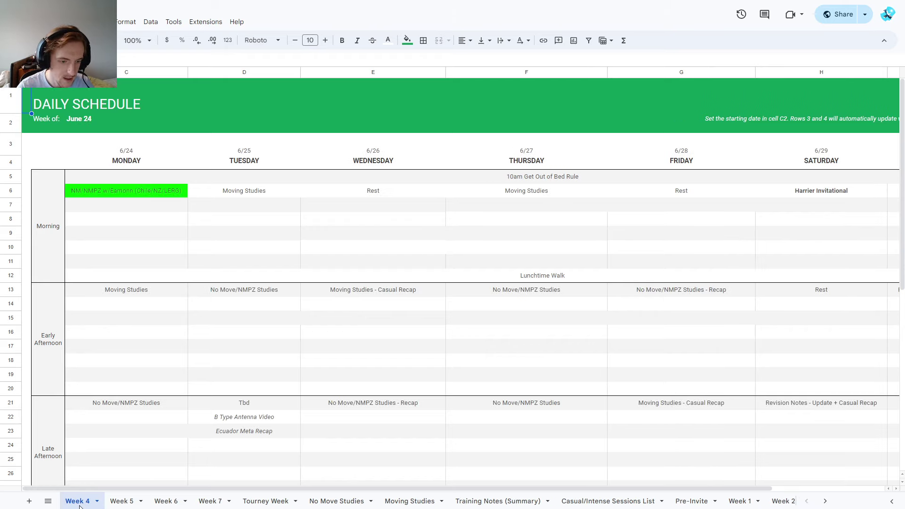
# Step: Clear the B Type Antenna Video and Ecuador Meta Recap entries from Tuesday's late afternoon block
pyautogui.moveTo(245, 417); pyautogui.dragTo(239, 439)
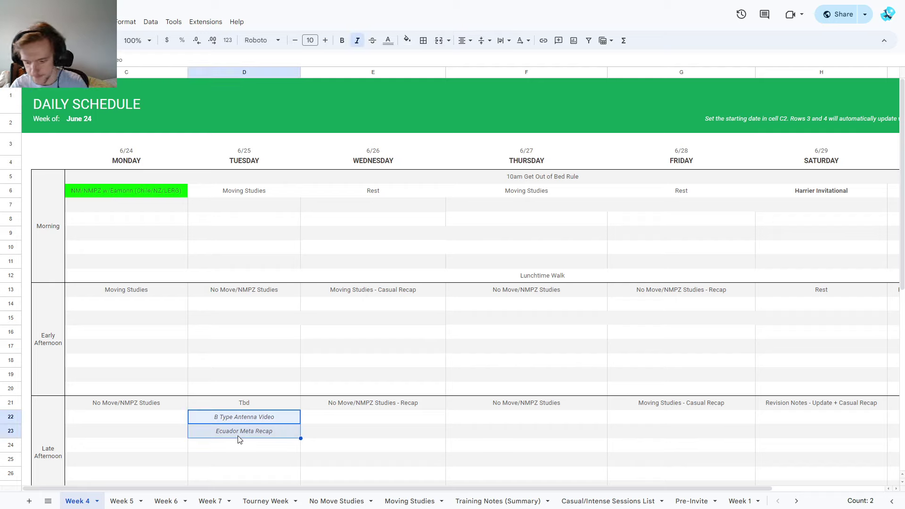
pyautogui.press('Delete')
pyautogui.click(254, 364)
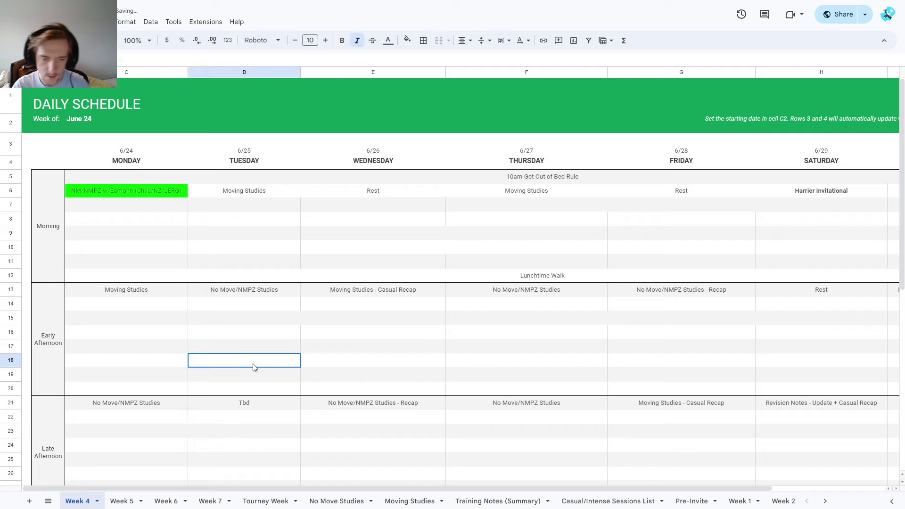
# Step: Go over Monday's morning, early afternoon and late afternoon study blocks in the Week 4 schedule
pyautogui.click(123, 196)
pyautogui.click(130, 207)
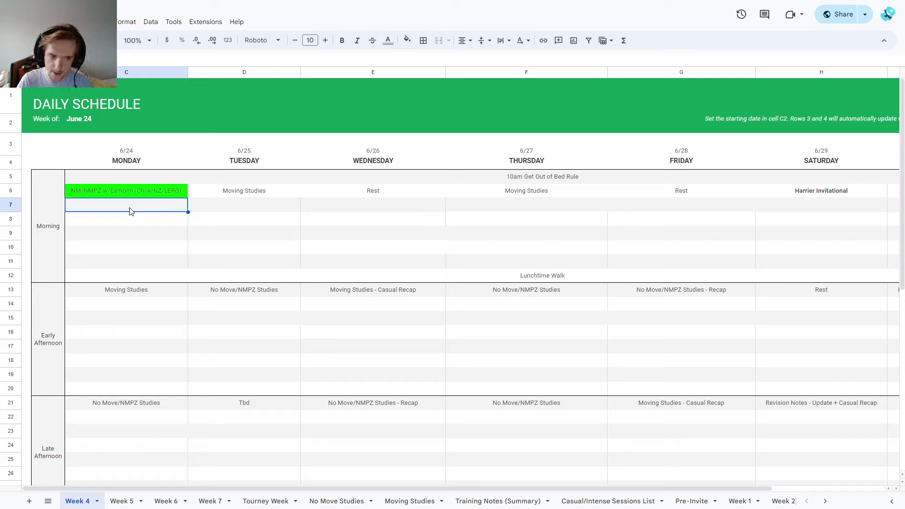
pyautogui.press('Down')
pyautogui.press('Down')
pyautogui.press('Down')
pyautogui.press('Down')
pyautogui.press('Down')
pyautogui.press('Down')
pyautogui.press('Down')
pyautogui.press('Down')
pyautogui.press('Down')
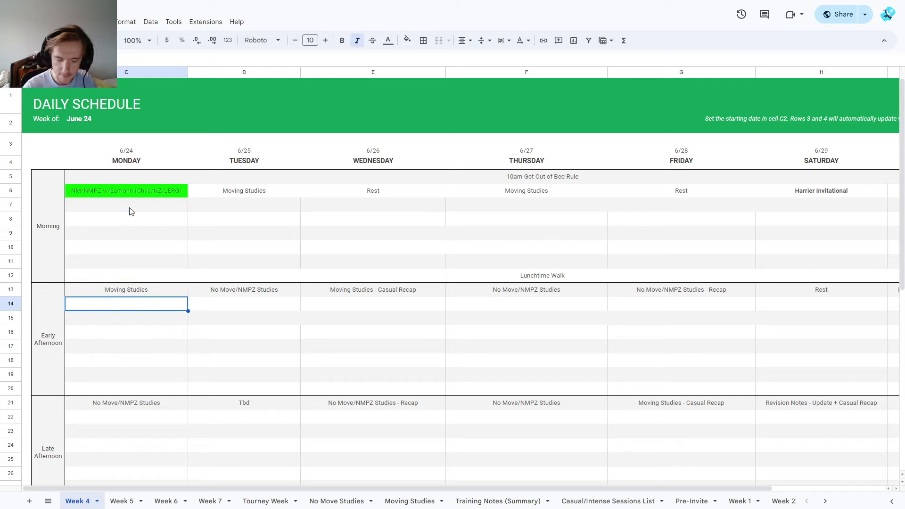
pyautogui.press('Down')
pyautogui.press('Down')
pyautogui.press('Down')
pyautogui.press('Down')
pyautogui.press('Down')
pyautogui.press('Down')
pyautogui.press('Down')
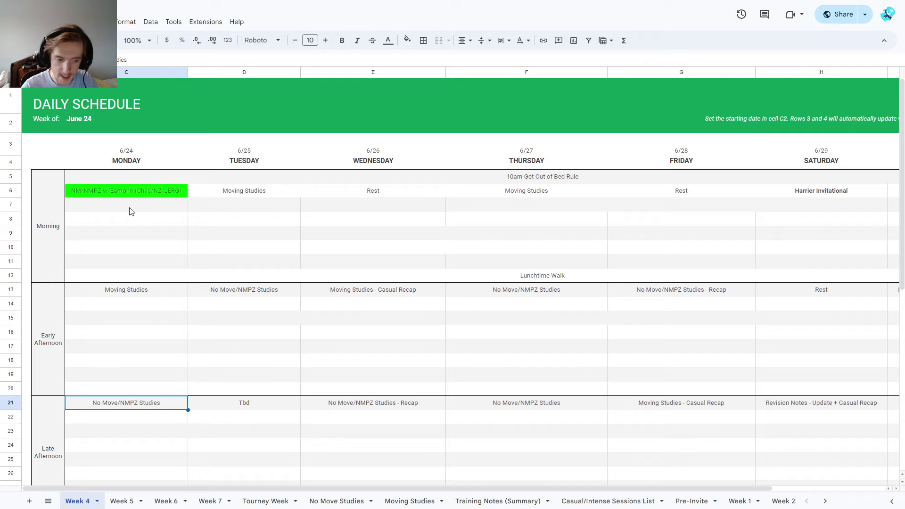
pyautogui.press('Up')
pyautogui.press('Up')
pyautogui.press('Up')
pyautogui.press('Up')
pyautogui.press('Up')
pyautogui.press('Up')
pyautogui.press('Down')
pyautogui.press('Down')
pyautogui.press('Down')
pyautogui.press('Down')
pyautogui.press('Down')
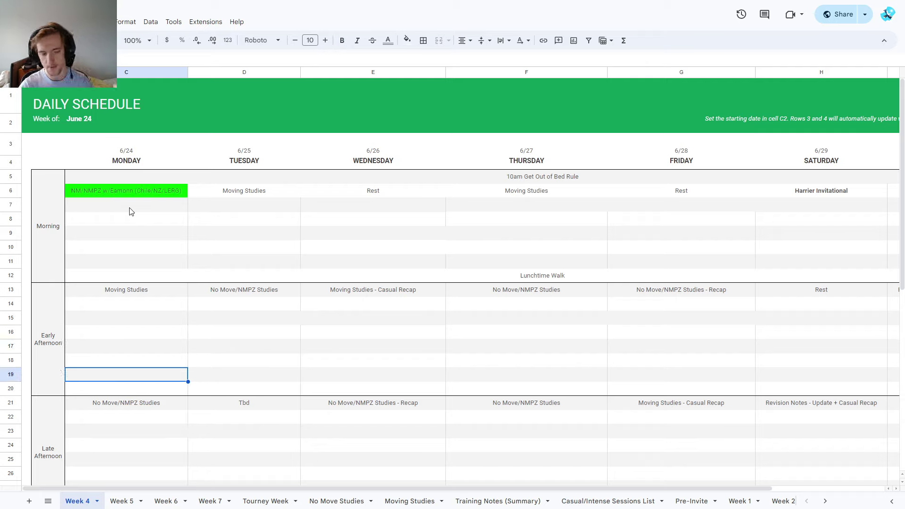
pyautogui.press('Down')
pyautogui.press('Down')
pyautogui.press('Down')
pyautogui.press('Down')
pyautogui.press('Down')
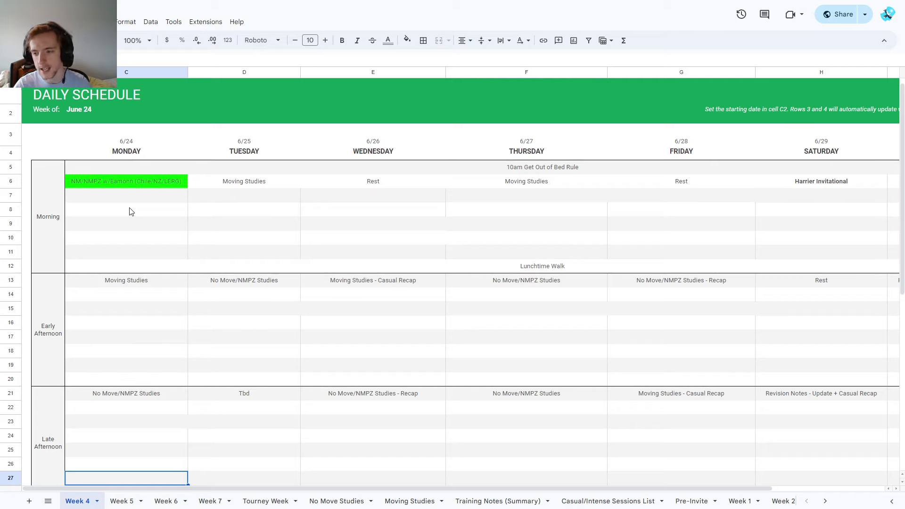
pyautogui.press('Up')
pyautogui.press('Up')
pyautogui.press('Up')
pyautogui.press('Up')
pyautogui.press('Up')
pyautogui.press('Up')
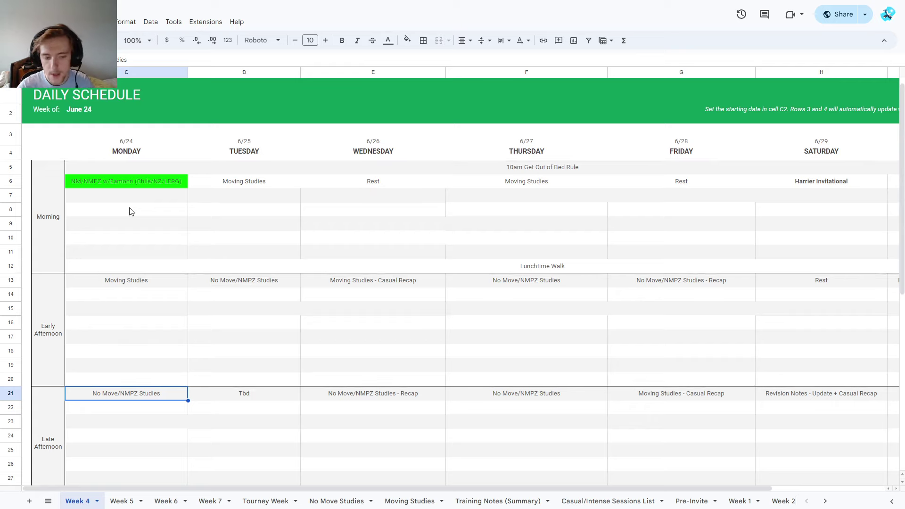
# Step: Go over Tuesday's study blocks and the Monday and Tuesday evening practice sessions, including Bengali - Study & Game Practice
pyautogui.click(226, 198)
pyautogui.click(258, 180)
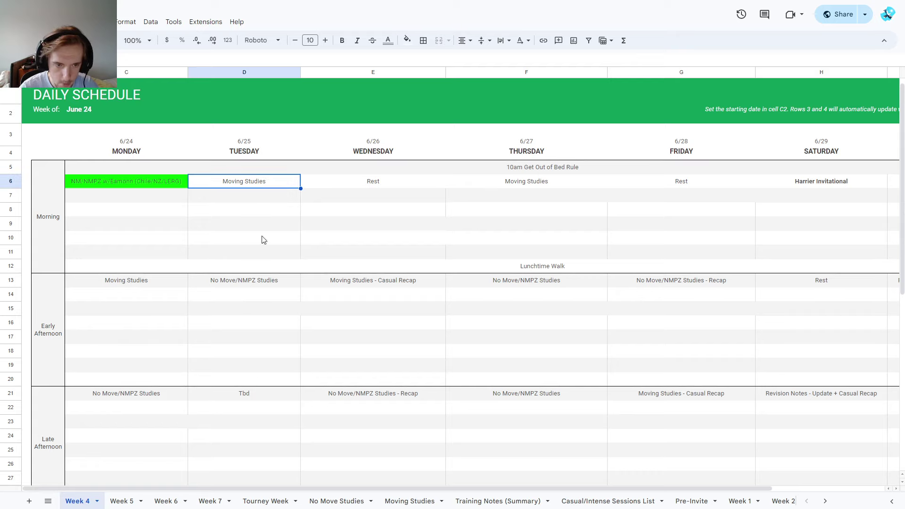
pyautogui.click(250, 287)
pyautogui.scroll(-3, 250, 288)
pyautogui.click(137, 417)
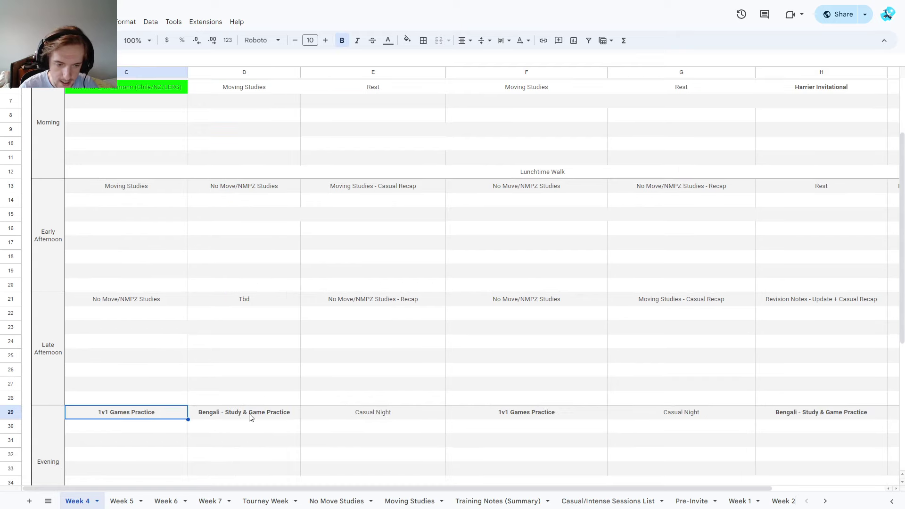
pyautogui.click(250, 416)
pyautogui.click(237, 424)
pyautogui.click(239, 417)
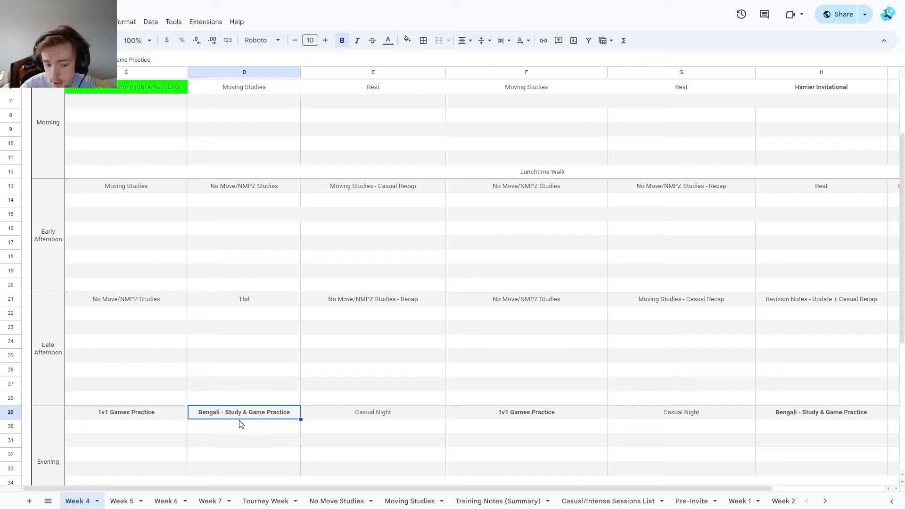
pyautogui.click(239, 425)
pyautogui.click(246, 445)
pyautogui.click(244, 429)
pyautogui.click(246, 443)
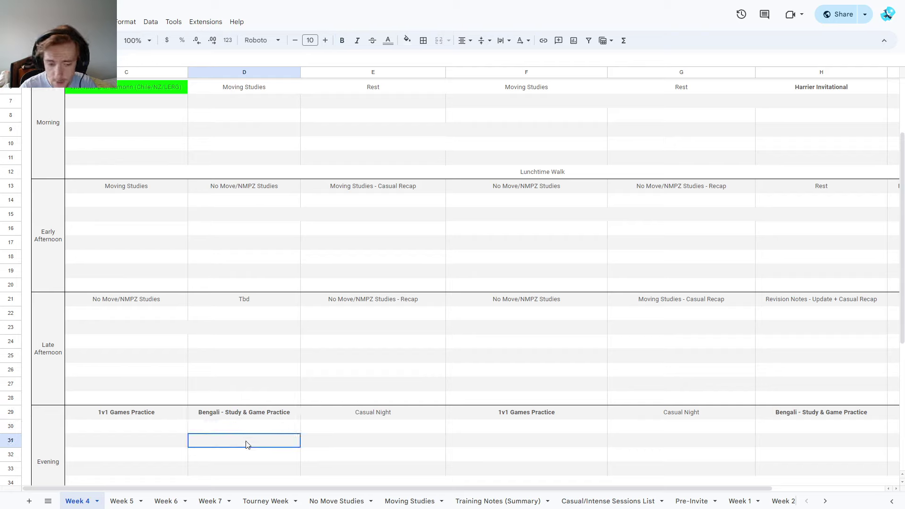
pyautogui.click(248, 428)
pyautogui.click(240, 444)
pyautogui.click(241, 427)
pyautogui.click(241, 410)
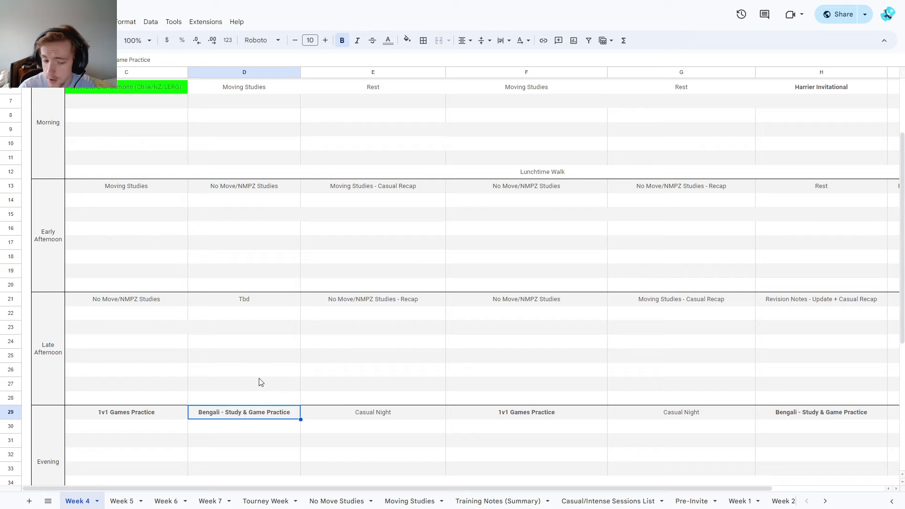
# Step: Examine Wednesday's plan from the morning rest and the two recap study blocks to Casual Night
pyautogui.click(332, 312)
pyautogui.scroll(3, 396, 339)
pyautogui.click(372, 304)
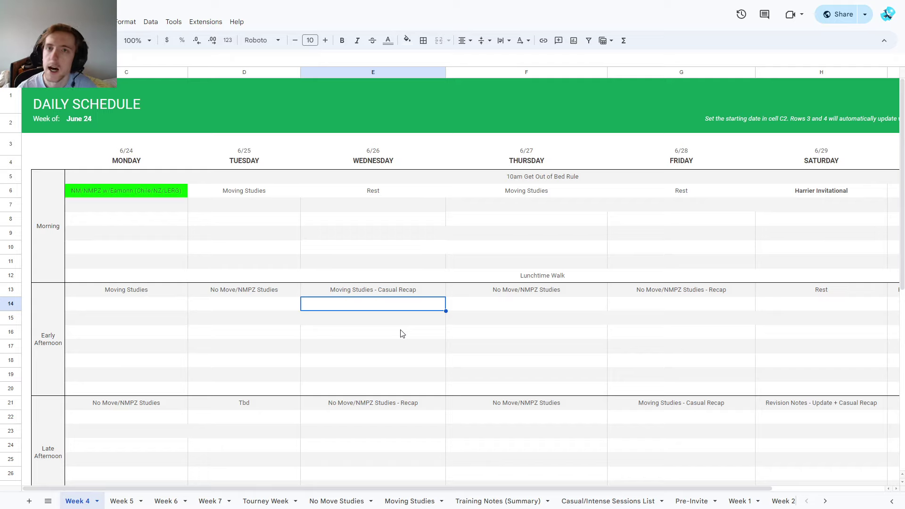
pyautogui.click(386, 294)
pyautogui.scroll(-2, 415, 344)
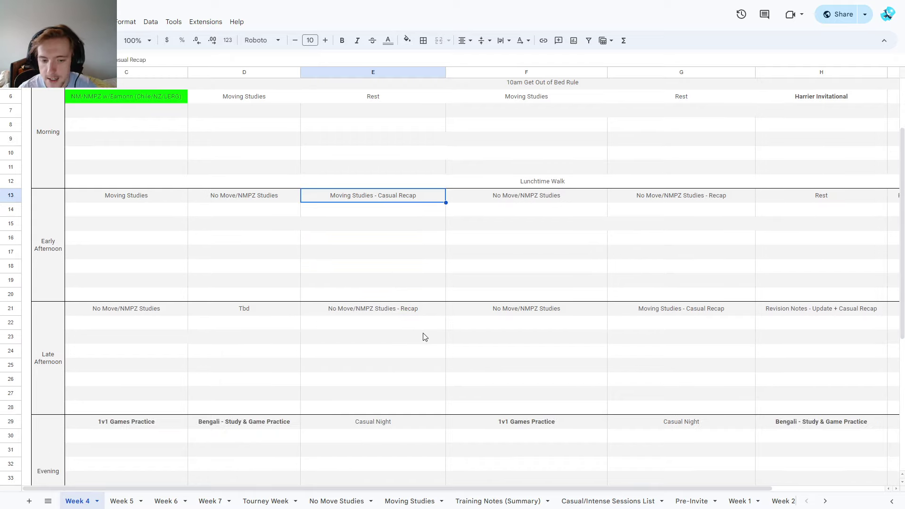
pyautogui.scroll(1, 370, 96)
pyautogui.click(372, 144)
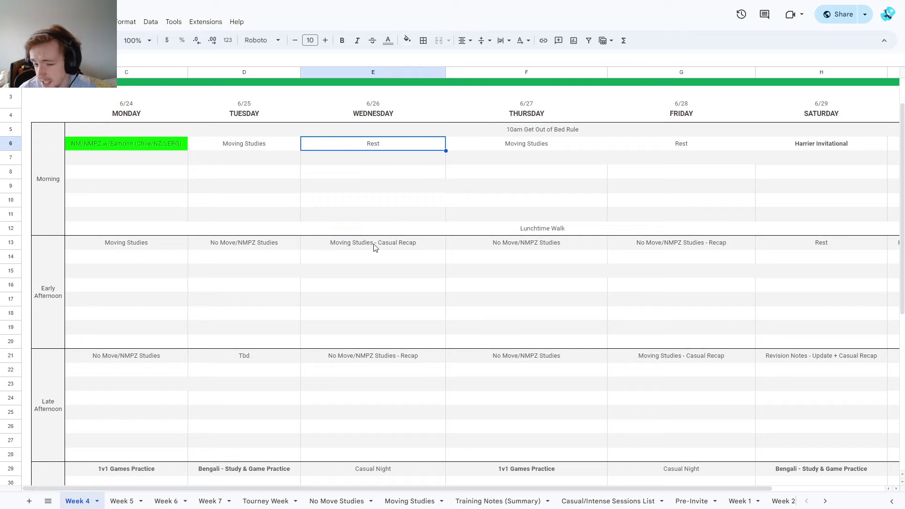
pyautogui.click(367, 244)
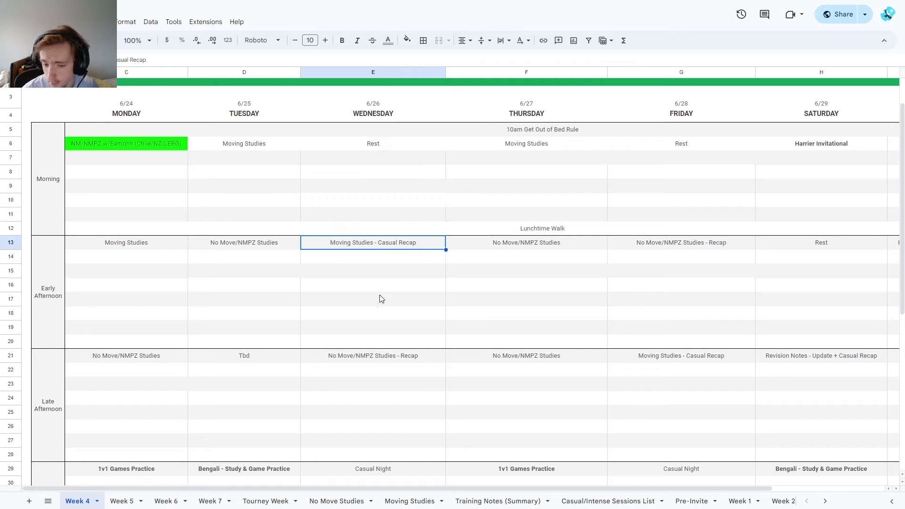
pyautogui.click(394, 359)
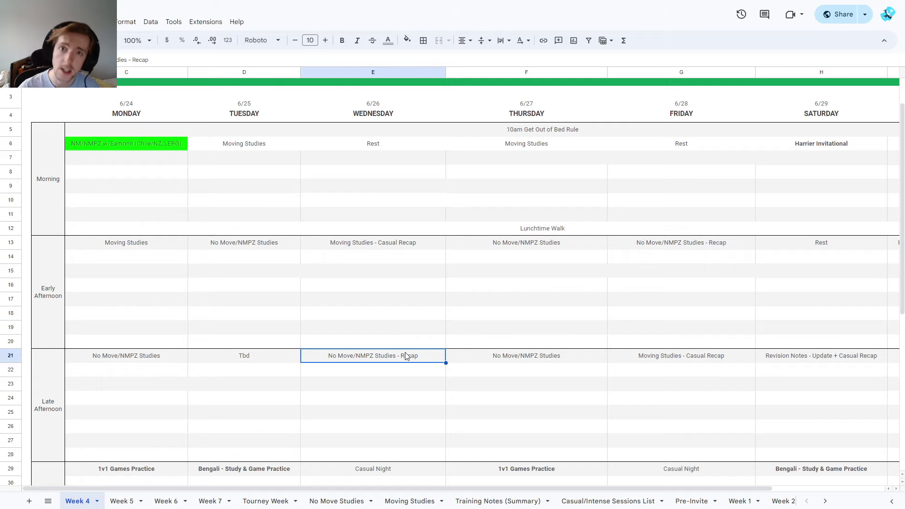
pyautogui.scroll(-2, 406, 356)
pyautogui.click(404, 366)
pyautogui.click(406, 377)
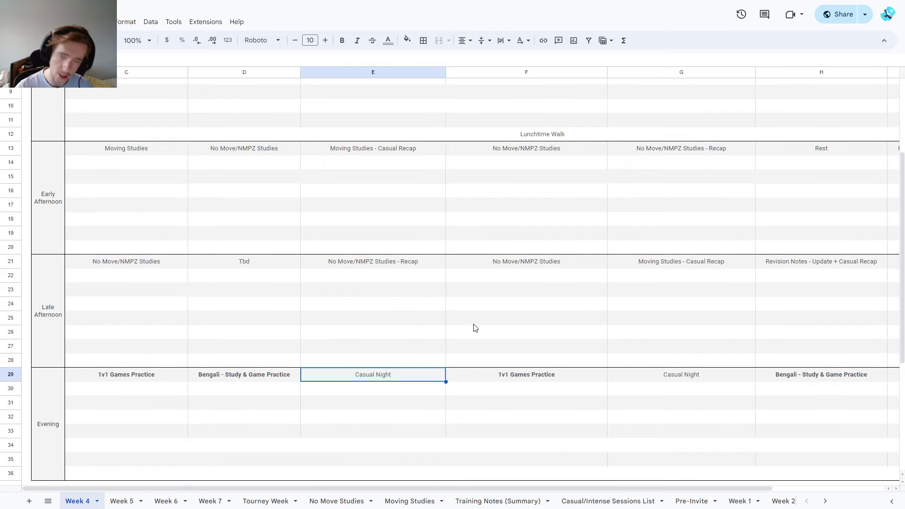
# Step: Examine Thursday's morning and afternoon study blocks and Friday's early afternoon block
pyautogui.scroll(2, 523, 325)
pyautogui.click(509, 145)
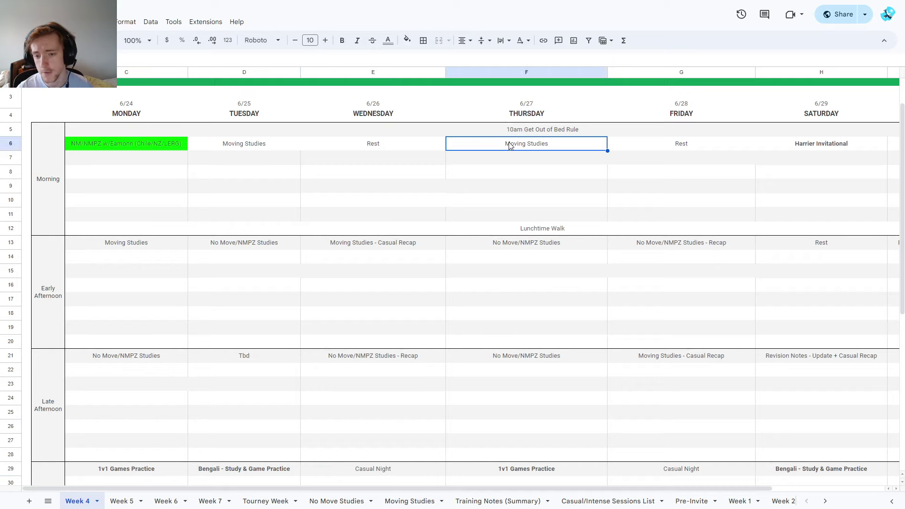
pyautogui.click(502, 233)
pyautogui.click(499, 327)
pyautogui.click(503, 341)
pyautogui.click(692, 318)
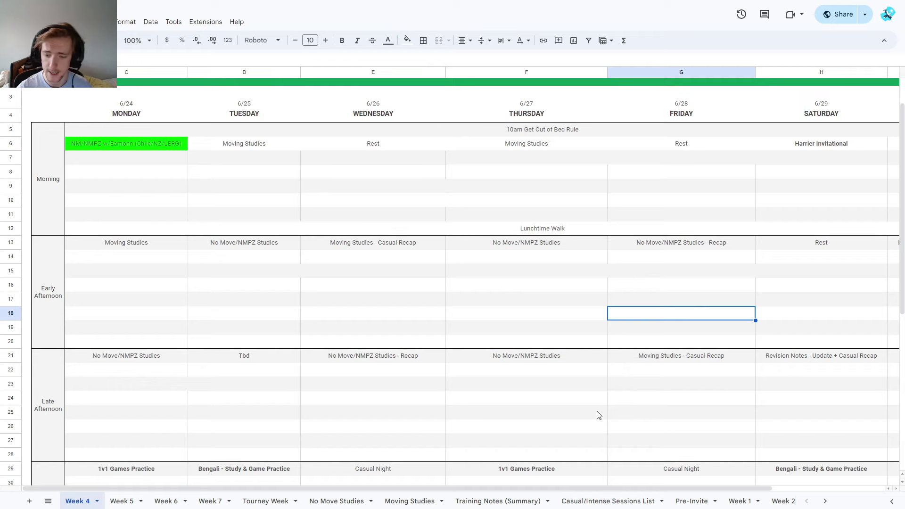
# Step: Go over the Saturday and Sunday columns, including the Harrier Invitational, rest, revision notes and No Move/NMPZ blocks
pyautogui.moveTo(537, 488); pyautogui.dragTo(650, 488)
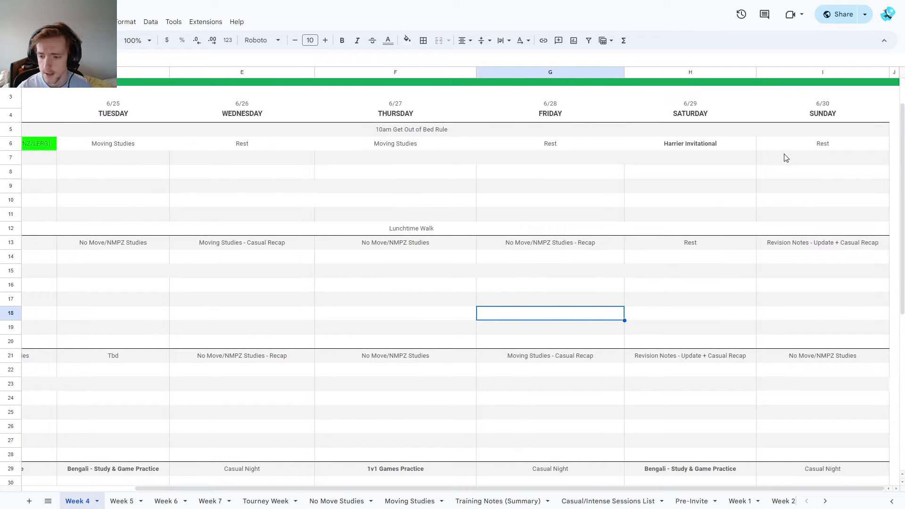
pyautogui.click(700, 199)
pyautogui.click(697, 314)
pyautogui.click(700, 383)
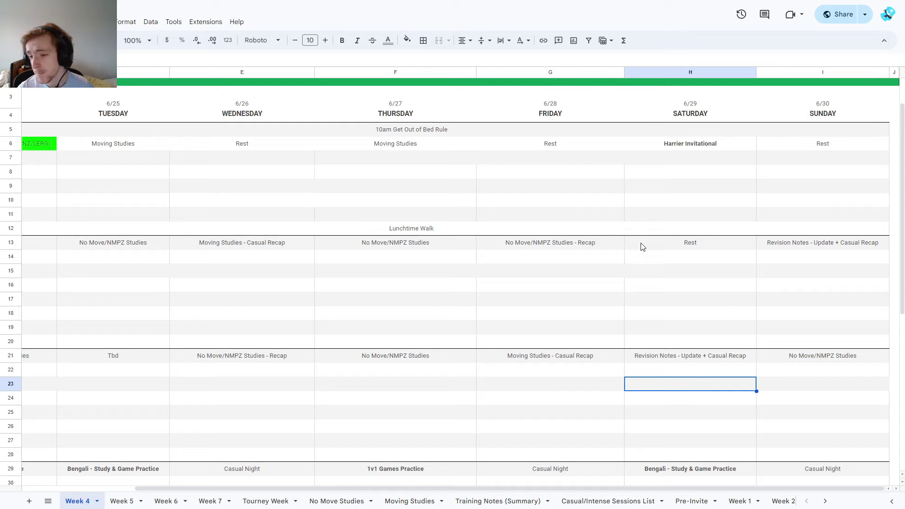
pyautogui.click(830, 189)
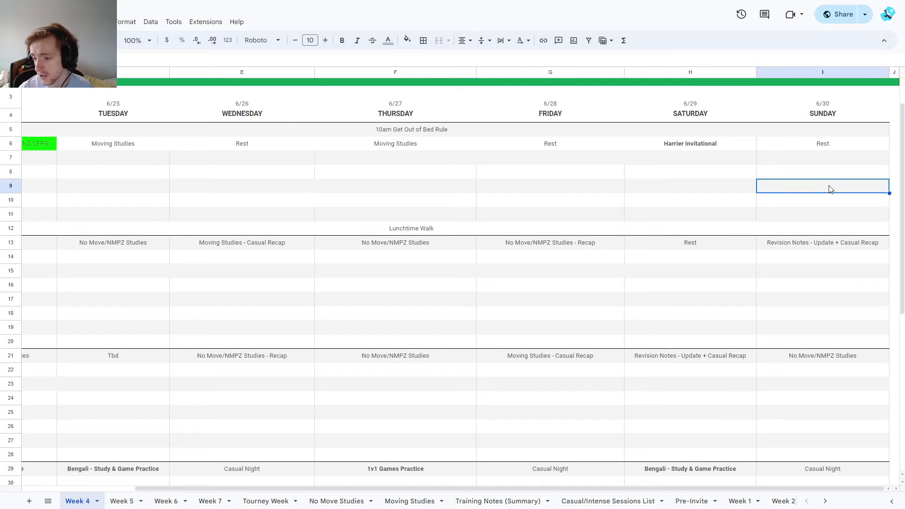
pyautogui.click(832, 285)
pyautogui.click(825, 363)
pyautogui.click(832, 399)
pyautogui.click(816, 281)
pyautogui.click(831, 364)
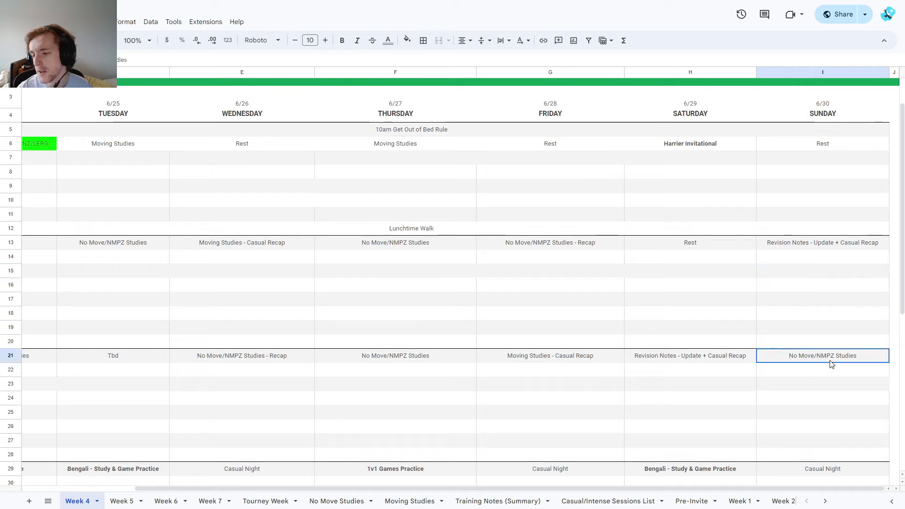
pyautogui.scroll(-2, 824, 344)
pyautogui.scroll(3, 819, 325)
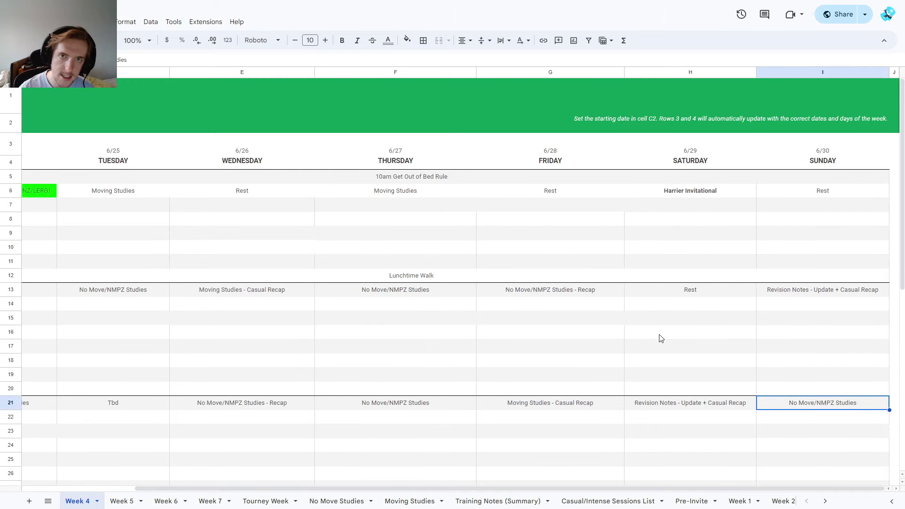
# Step: Look over the whole Week 4 schedule again from Monday onward, from the morning to the evening blocks
pyautogui.moveTo(547, 487); pyautogui.dragTo(341, 487)
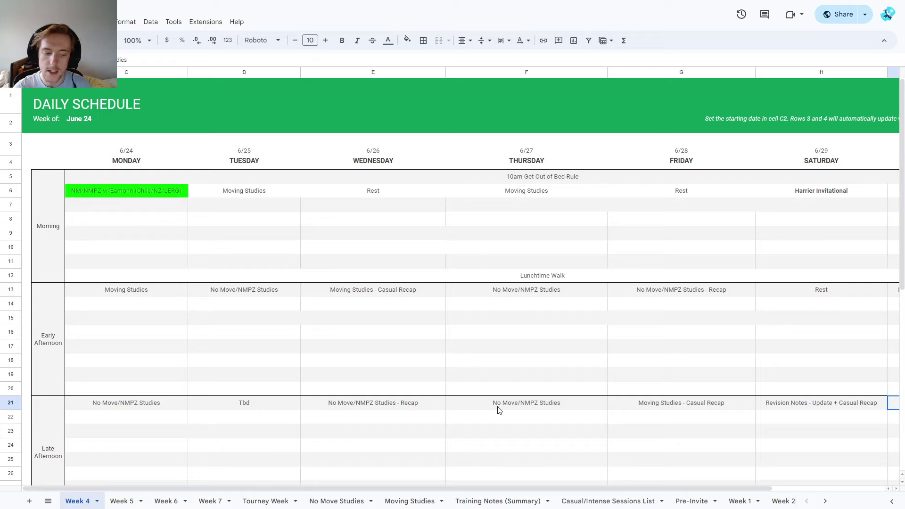
pyautogui.scroll(-5, 471, 367)
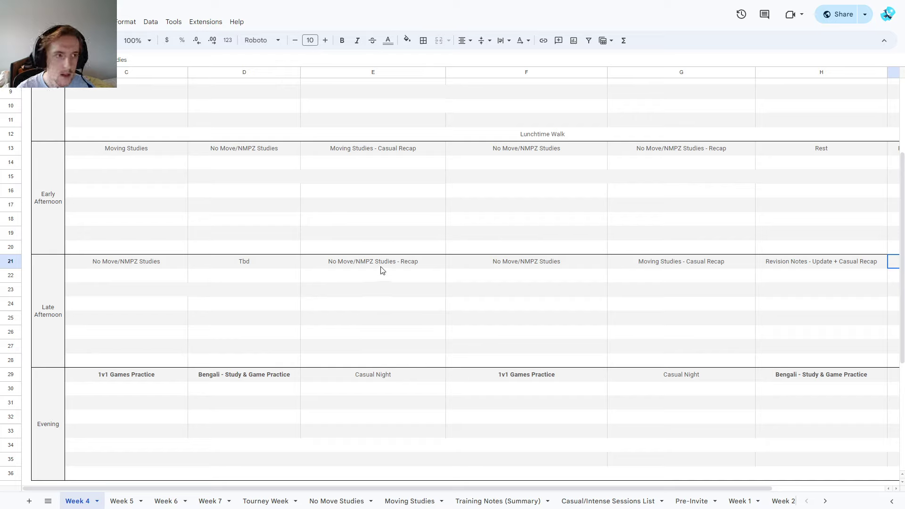
pyautogui.scroll(5, 416, 317)
pyautogui.scroll(-1, 416, 317)
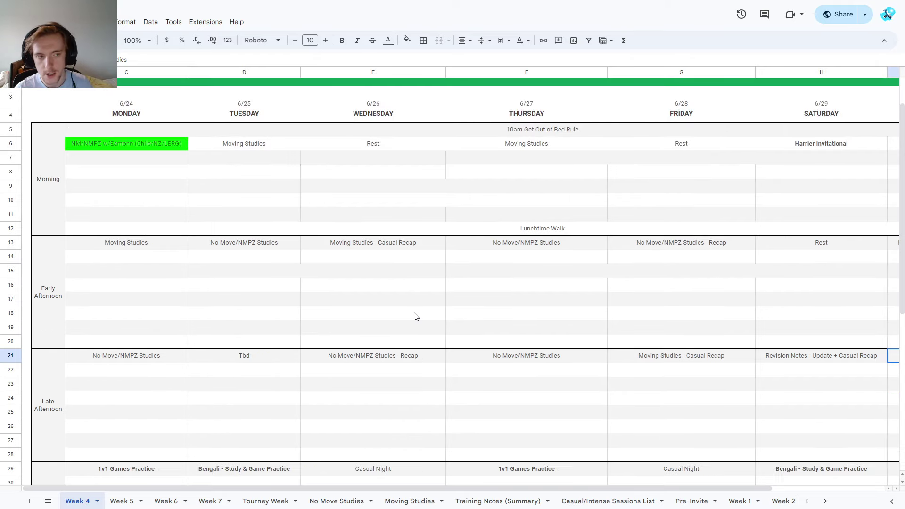
pyautogui.scroll(1, 416, 317)
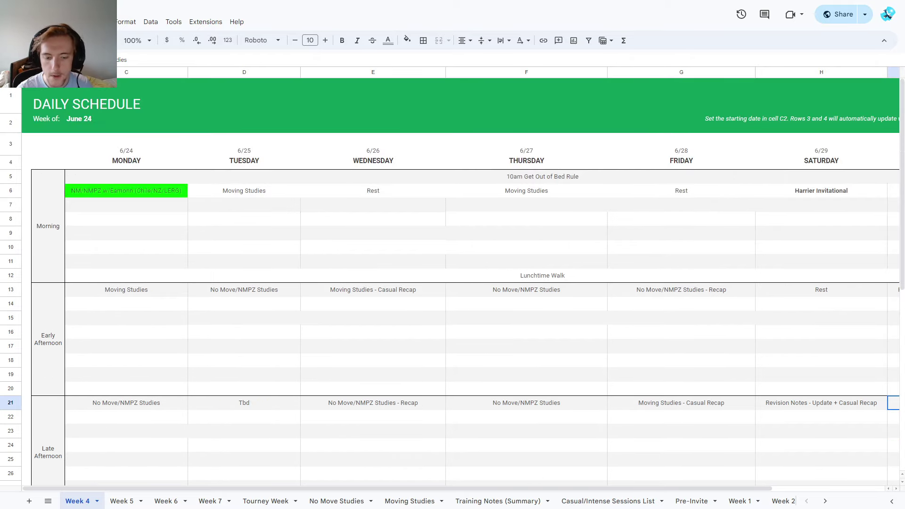